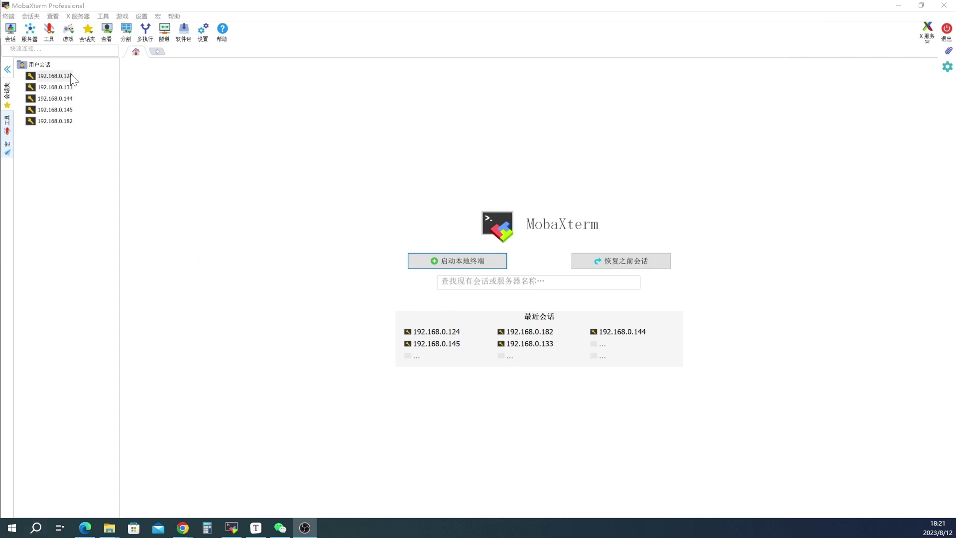
# Step: Open the saved 192.168.0.124 SSH session, log in as pi and list the connected USB devices with lsusb
pyautogui.click(72, 76)
pyautogui.doubleClick(71, 76)
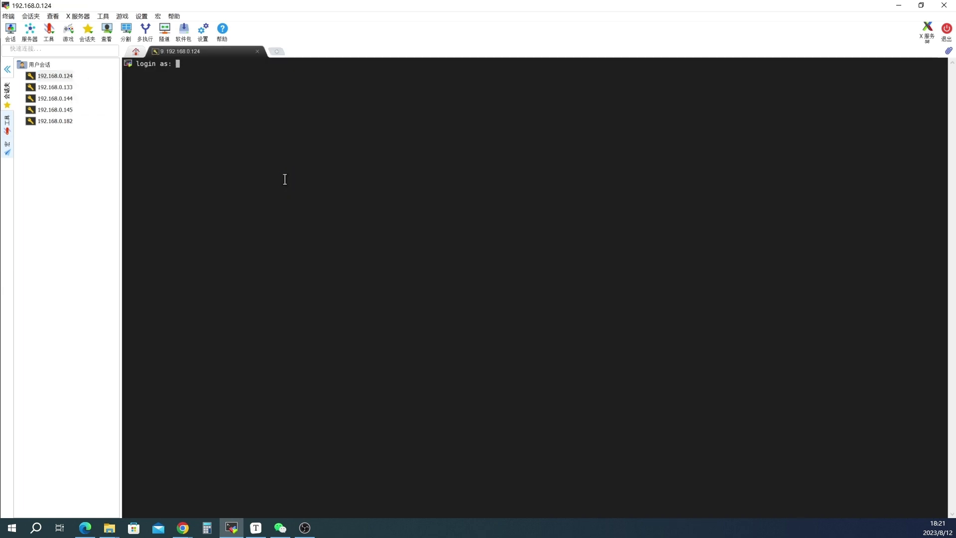
pyautogui.write('pi')
pyautogui.press('Return')
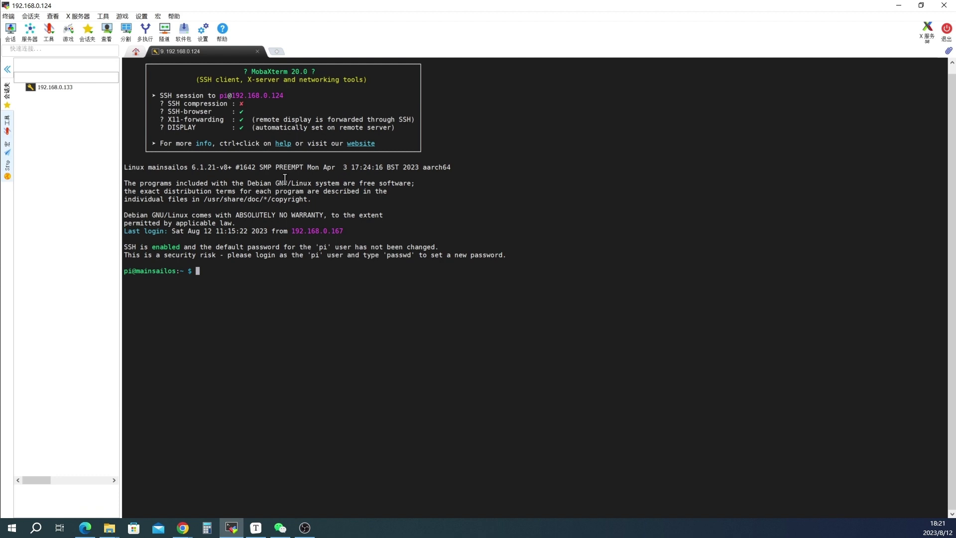
pyautogui.write('lsusb')
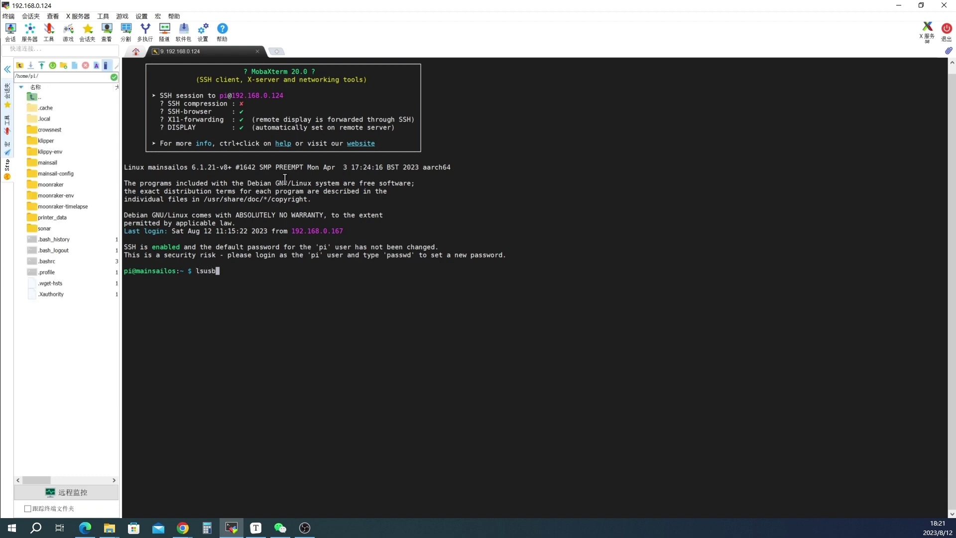
pyautogui.press('Return')
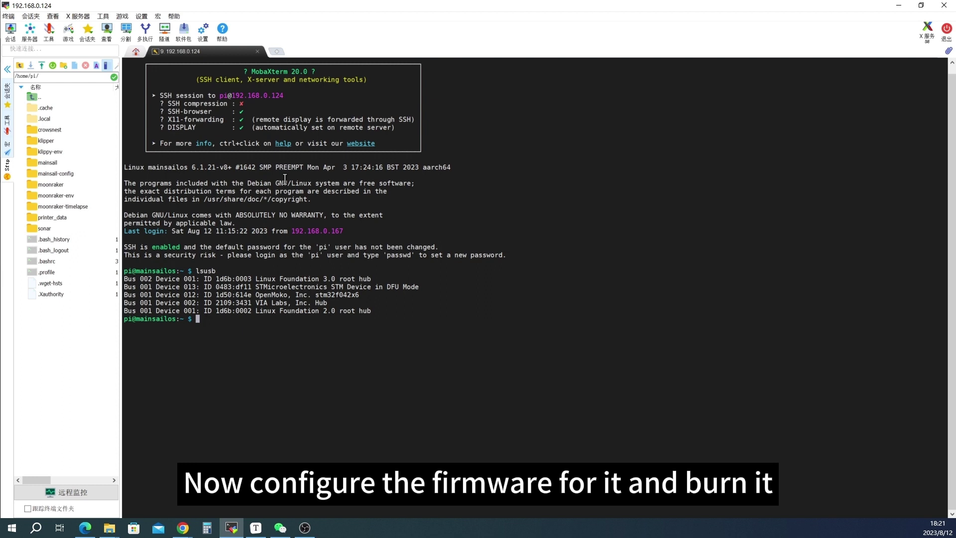
# Step: Go to the klipper directory and launch the firmware configuration with make menuconfig
pyautogui.write('cd klipper')
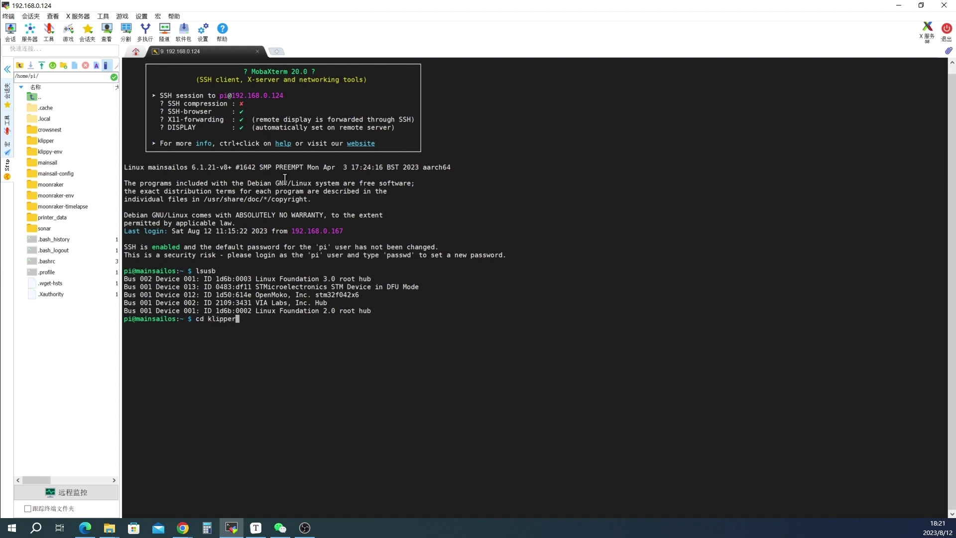
pyautogui.press('Return')
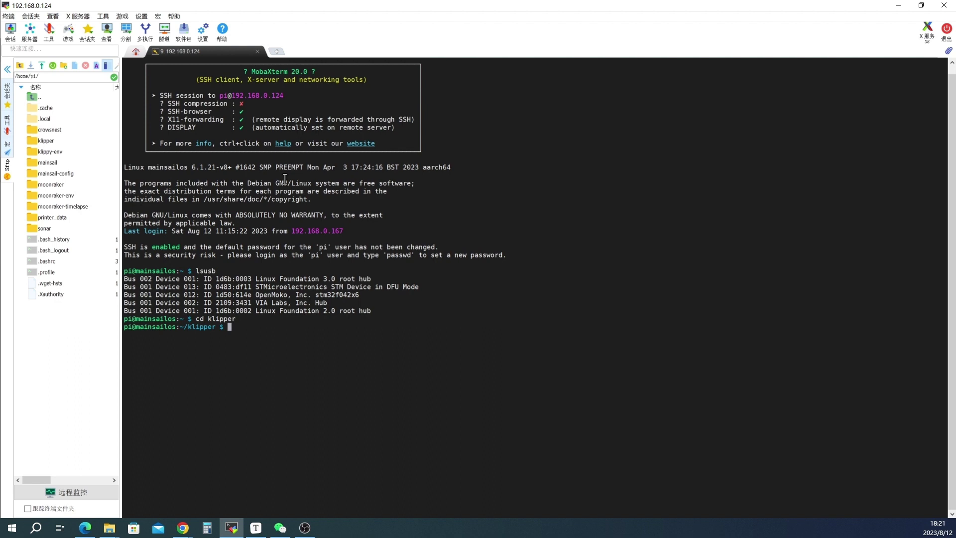
pyautogui.write('make menuconfig')
pyautogui.press('Return')
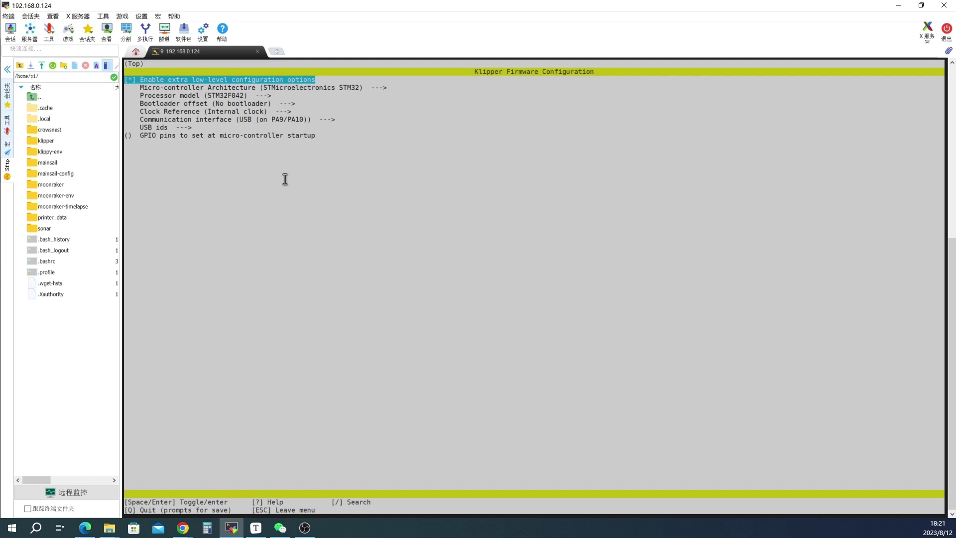
# Step: Set the processor model to STM32F446 in the Klipper firmware configuration
pyautogui.press('Down')
pyautogui.press('Down')
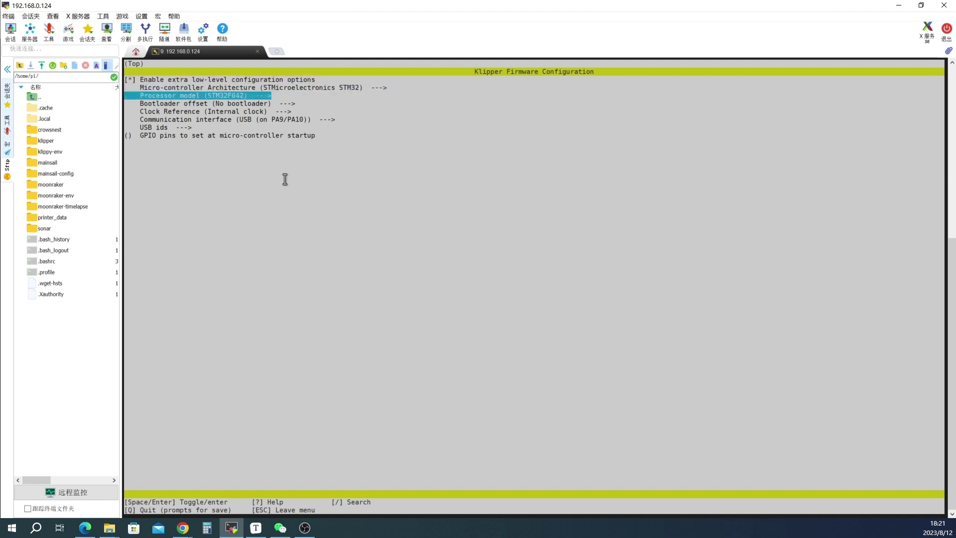
pyautogui.press('Return')
pyautogui.press('Up')
pyautogui.press('Up')
pyautogui.press('Up')
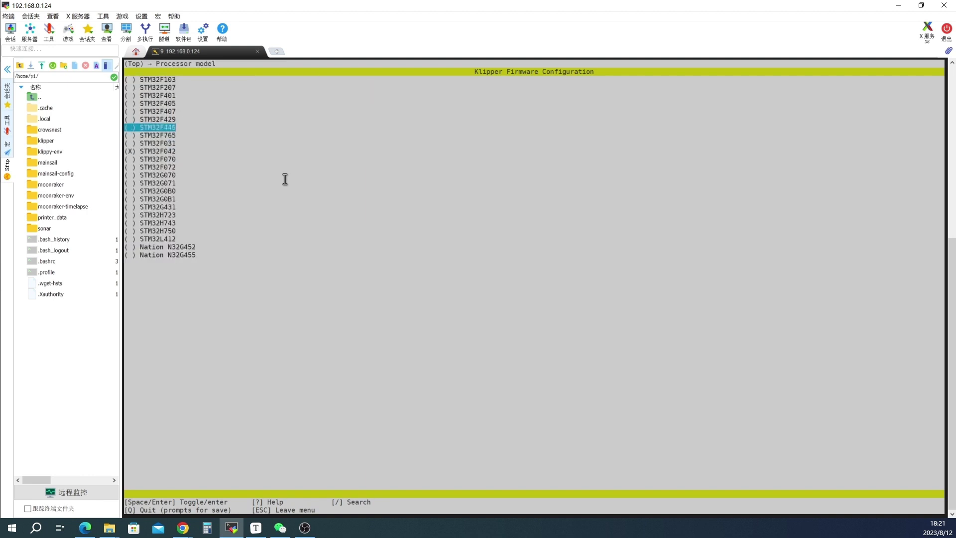
pyautogui.press('Return')
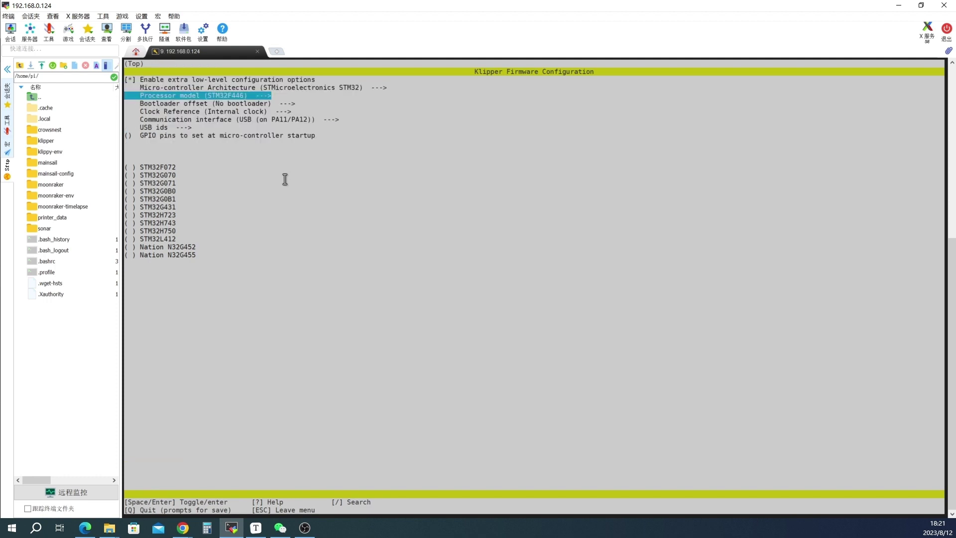
# Step: Set the clock reference to 12 MHz crystal in the Klipper firmware configuration
pyautogui.press('Down')
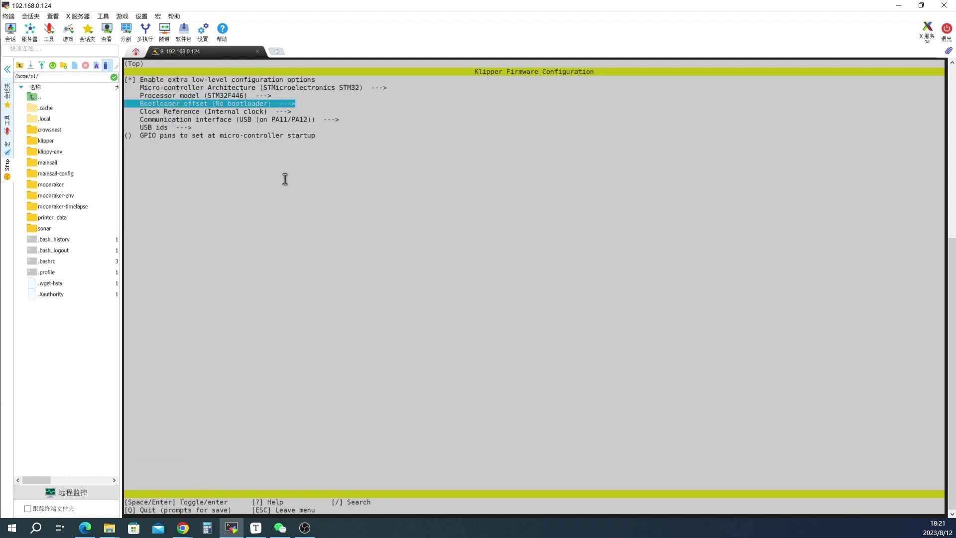
pyautogui.press('Down')
pyautogui.press('Return')
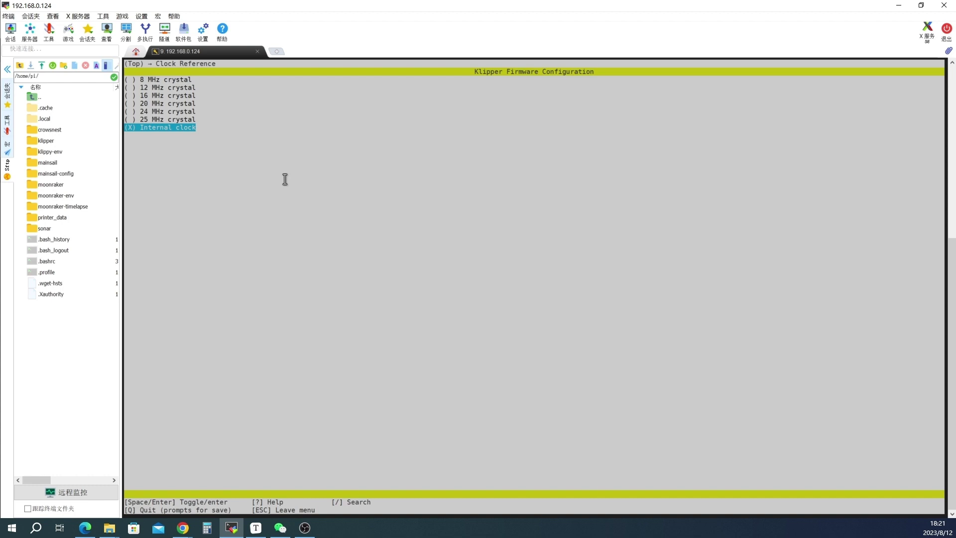
pyautogui.press('Up')
pyautogui.press('Up')
pyautogui.press('Up')
pyautogui.press('Up')
pyautogui.press('Up')
pyautogui.press('Up')
pyautogui.press('Down')
pyautogui.press('Return')
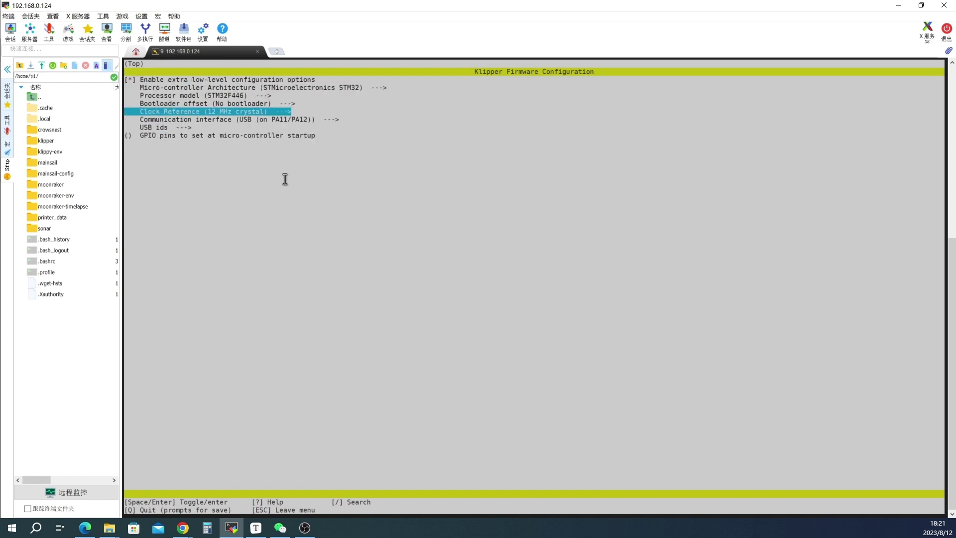
# Step: Select USB (on PA11/PA12) as the communication interface, and quit the configuration with its settings saved
pyautogui.press('Down')
pyautogui.press('Return')
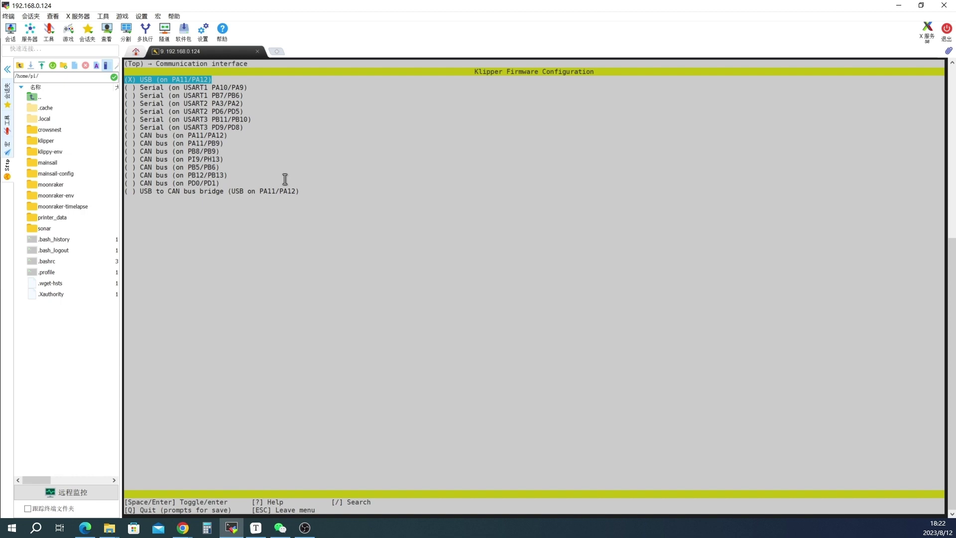
pyautogui.press('Return')
pyautogui.press('q')
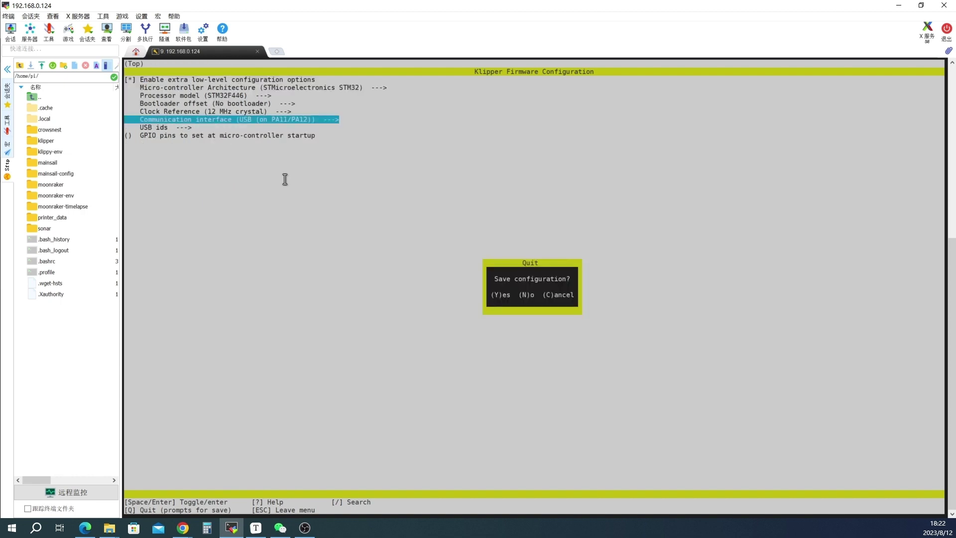
pyautogui.press('y')
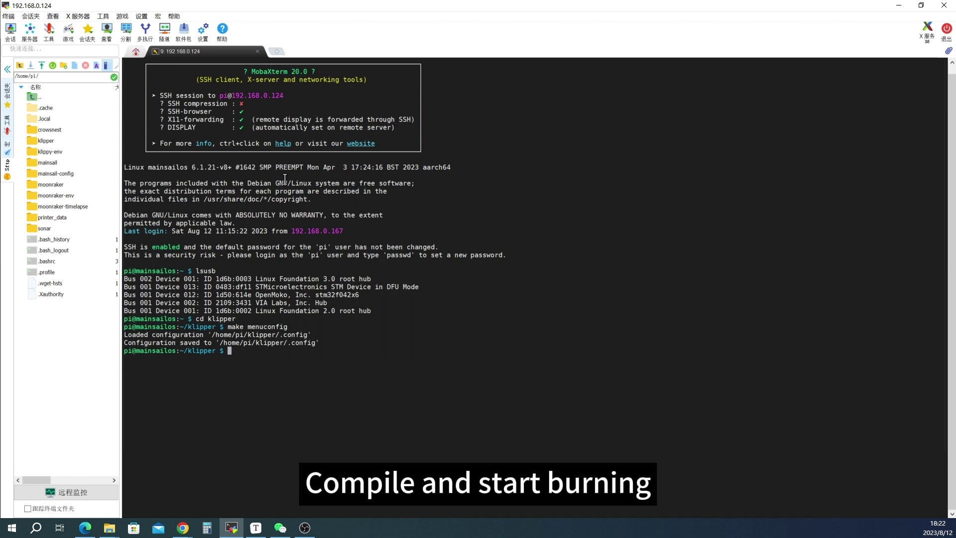
# Step: Compile and flash the firmware with make flash FLASH_DEVICE=0483:df11, entering the sudo password when asked
pyautogui.write('make ')
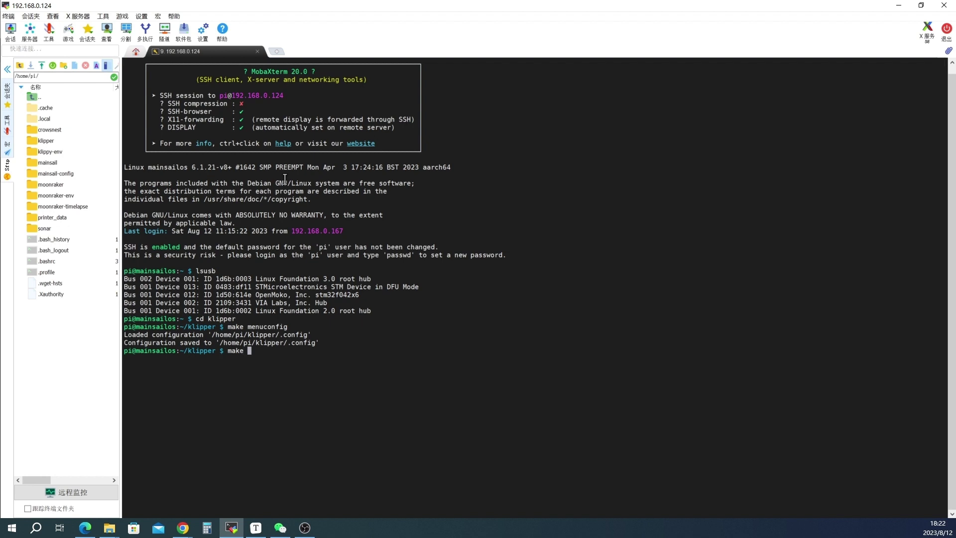
pyautogui.write('flash F:')
pyautogui.press('BackSpace')
pyautogui.write('LASH_DEVICER')
pyautogui.press('BackSpace')
pyautogui.write('=048')
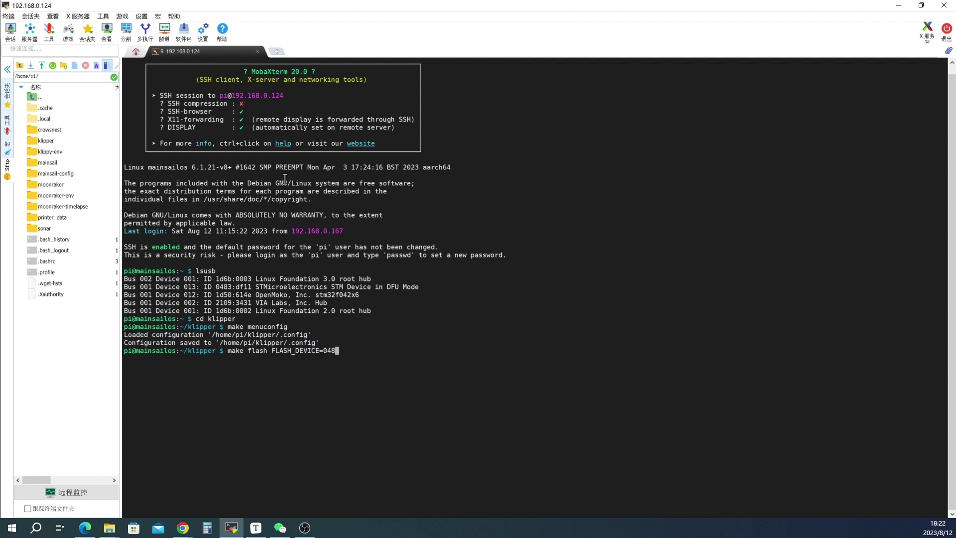
pyautogui.write('3:df11')
pyautogui.press('Return')
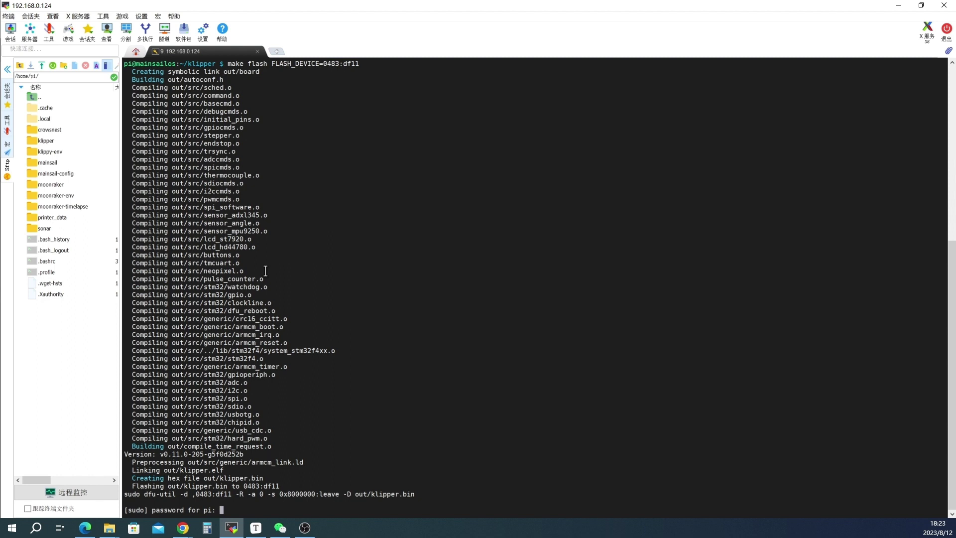
pyautogui.press('Return')
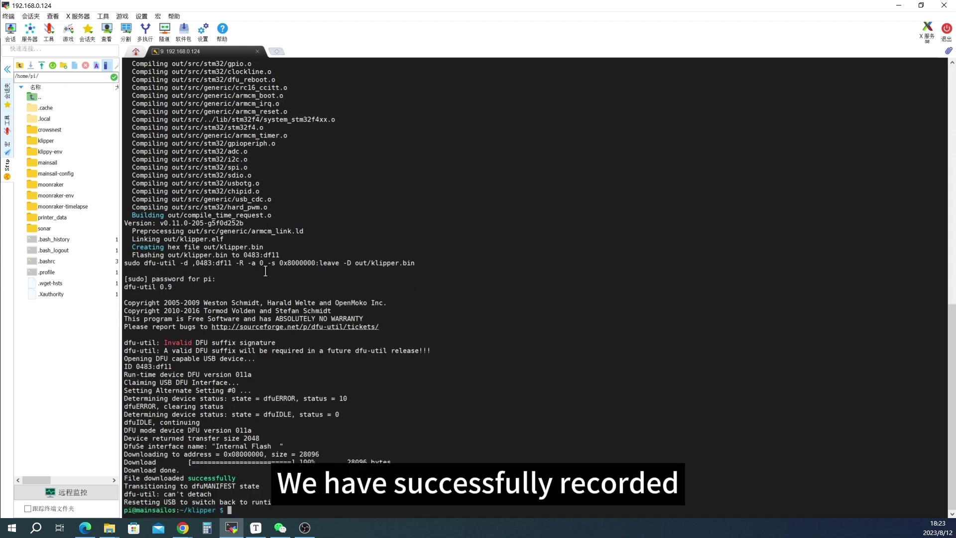
# Step: List the serial devices in /dev/serial/by-id and highlight the ID of the stm32f446xx board
pyautogui.write('ls')
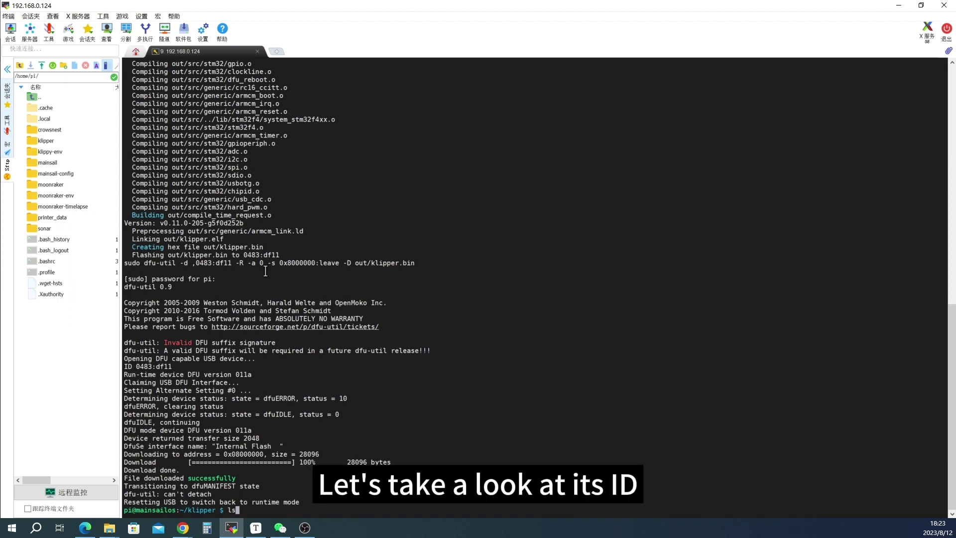
pyautogui.write(' /dev')
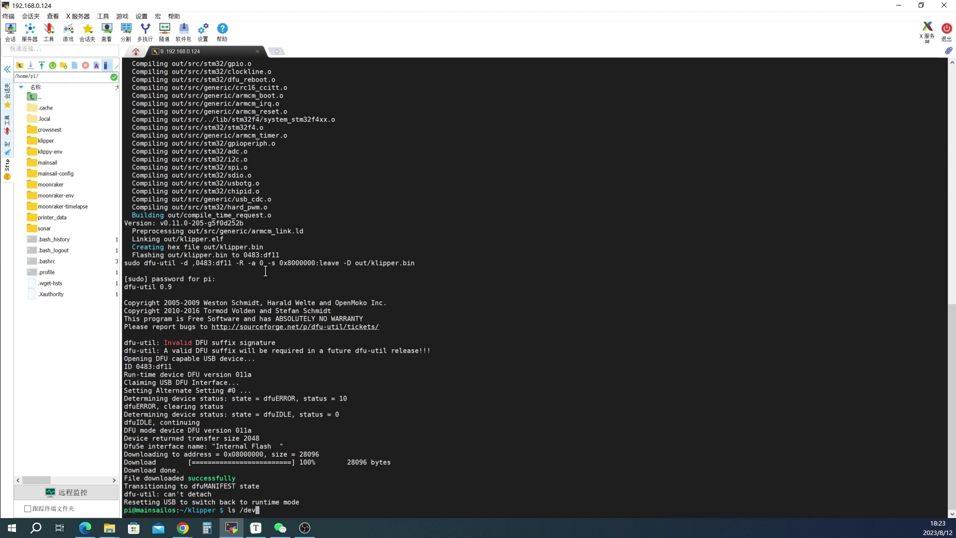
pyautogui.write('/serial/by-id')
pyautogui.press('Return')
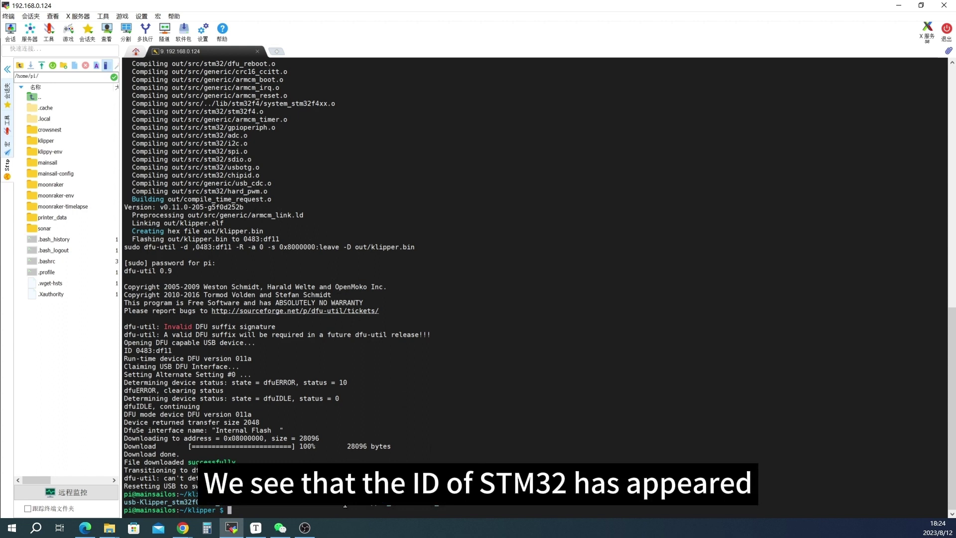
pyautogui.moveTo(345, 504); pyautogui.dragTo(555, 504)
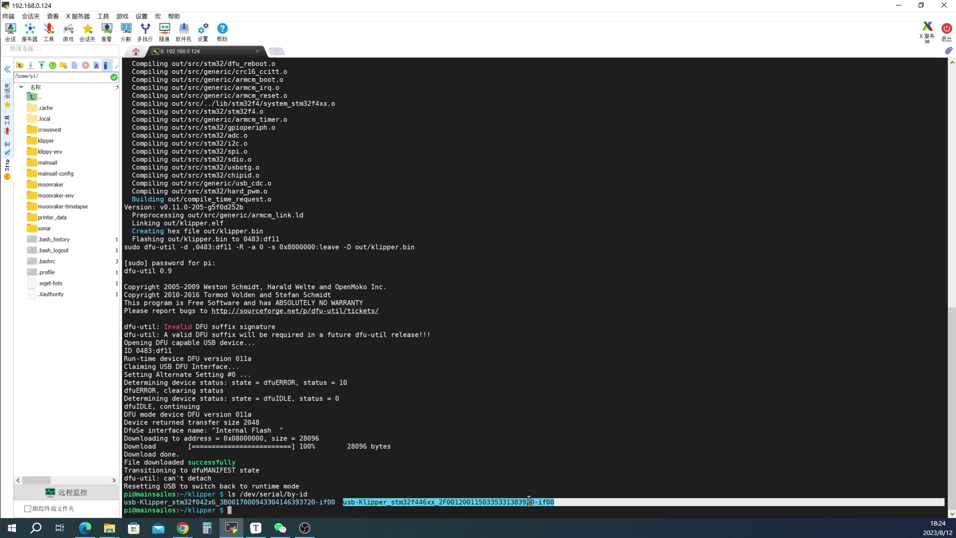
pyautogui.click(560, 501)
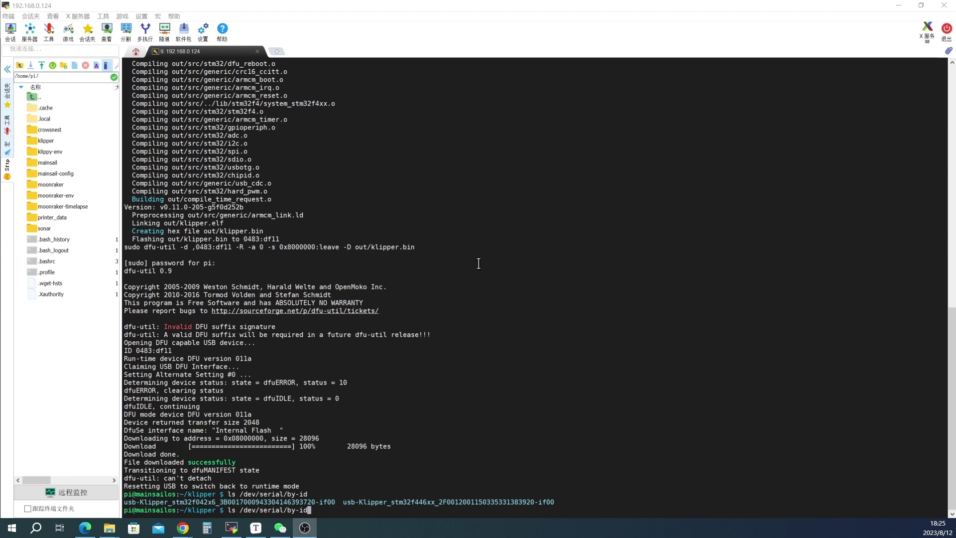
# Step: List the devices in /dev/serial/by-id again and check the connected USB devices with lsusb
pyautogui.click(481, 264)
pyautogui.press('Return')
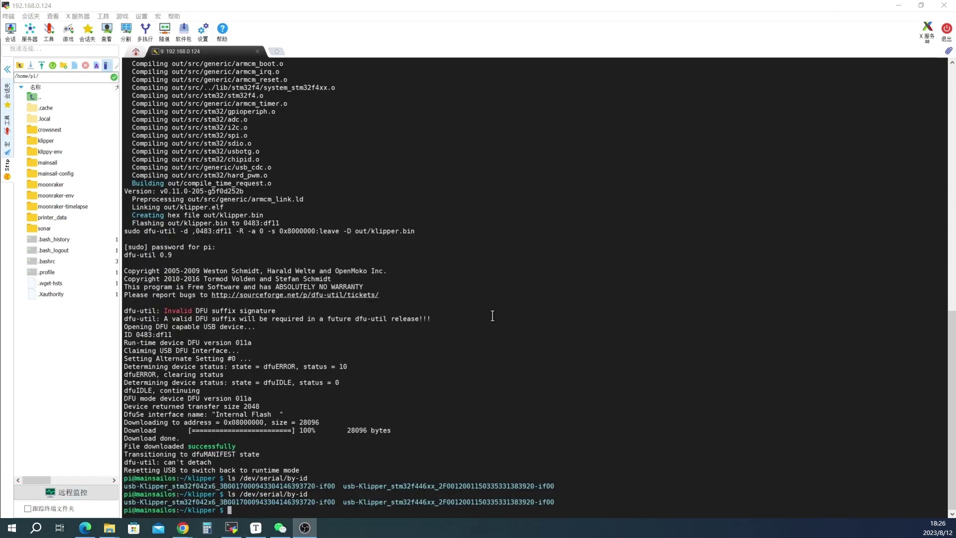
pyautogui.click(492, 315)
pyautogui.write('lsusb')
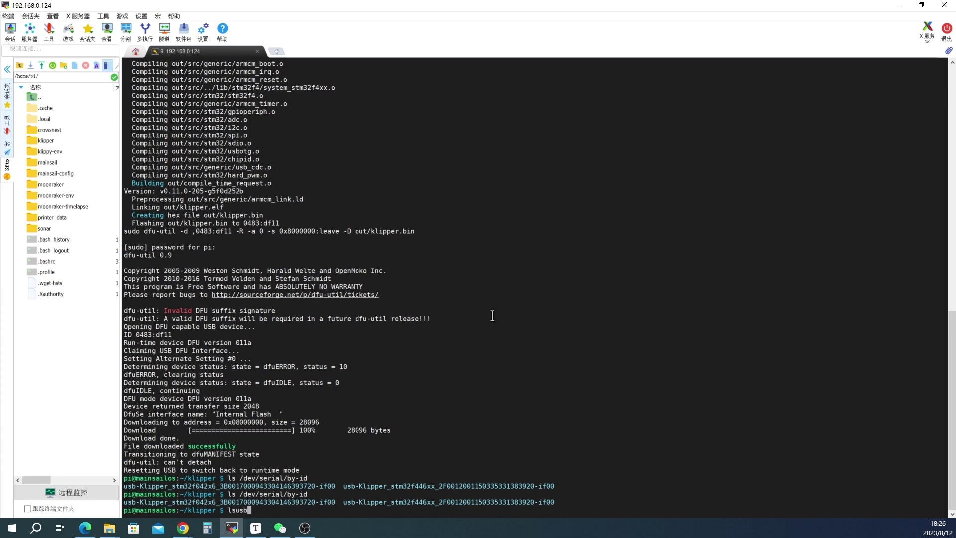
pyautogui.press('Return')
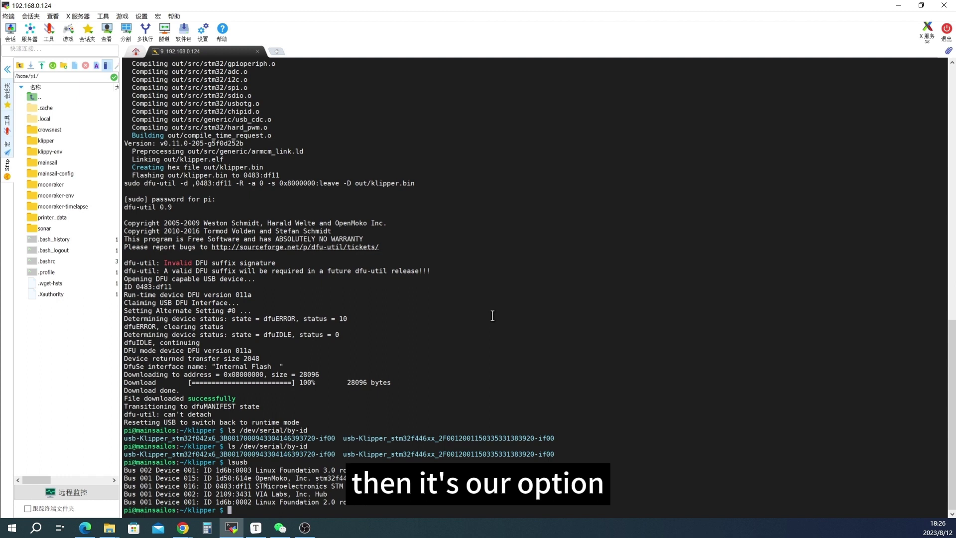
pyautogui.press('Up')
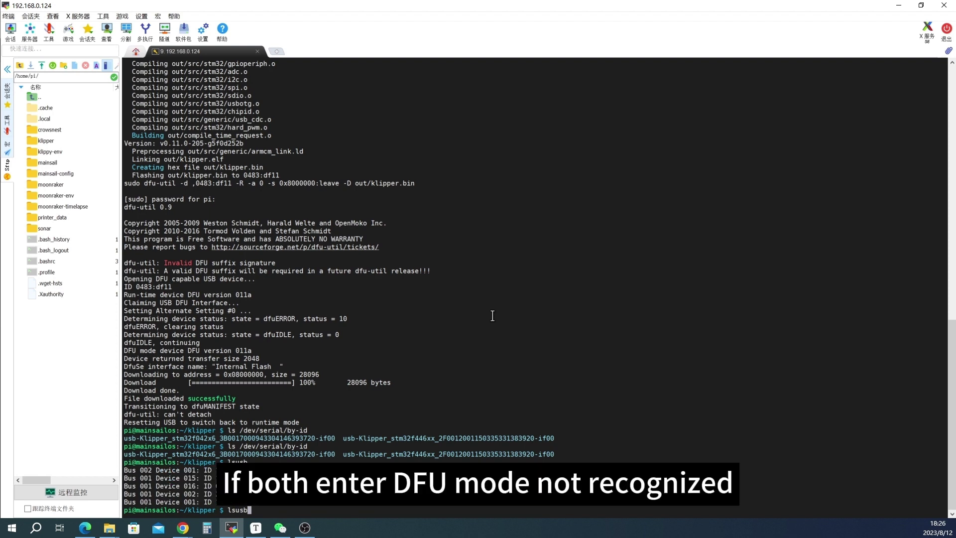
pyautogui.press('BackSpace')
pyautogui.press('BackSpace')
pyautogui.press('BackSpace')
pyautogui.press('BackSpace')
pyautogui.press('BackSpace')
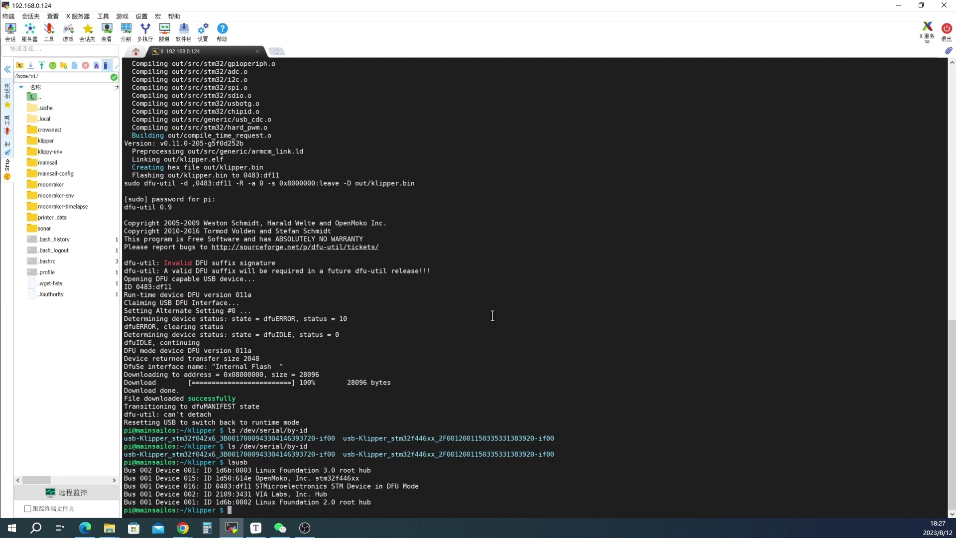
pyautogui.press('Up')
pyautogui.press('Up')
pyautogui.hotkey('ctrl', 'u')
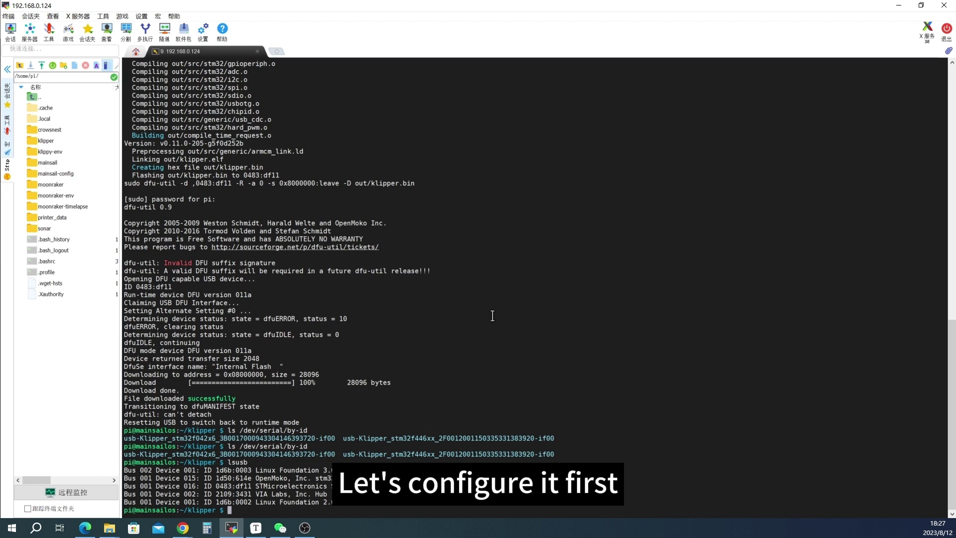
# Step: Reopen the Klipper firmware configuration with make menuconfig for the second board
pyautogui.write('make ')
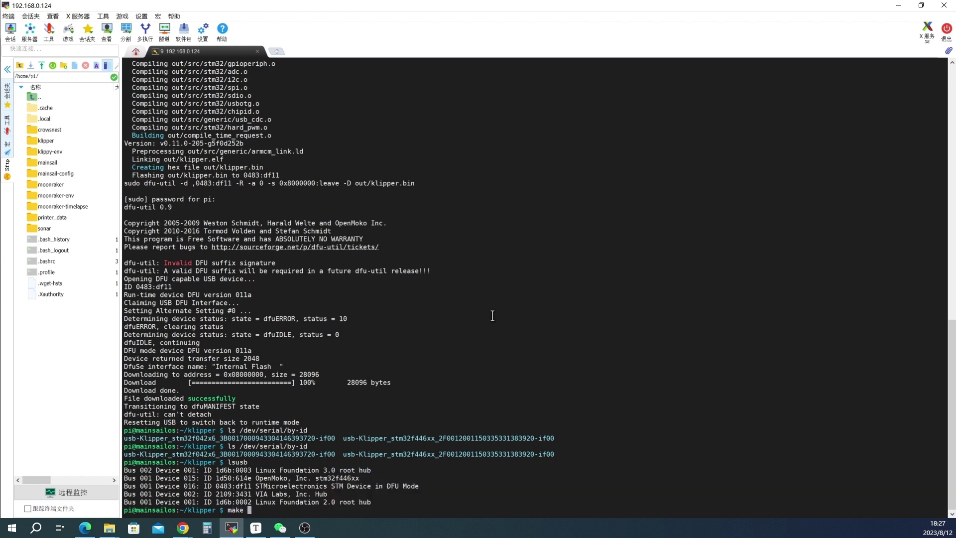
pyautogui.write('menuconfig')
pyautogui.press('Return')
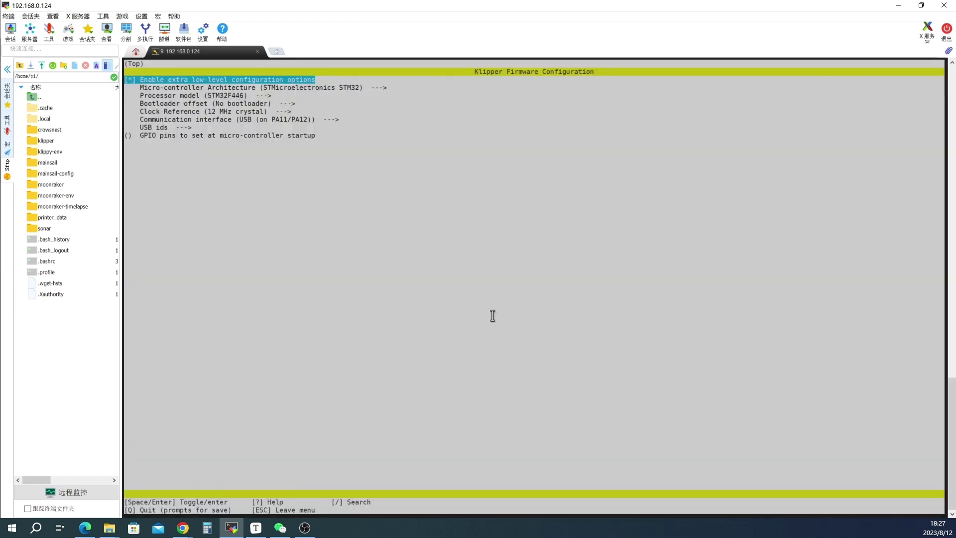
# Step: Set the processor model to STM32F042 in the Klipper firmware configuration
pyautogui.press('Down')
pyautogui.press('Down')
pyautogui.press('Return')
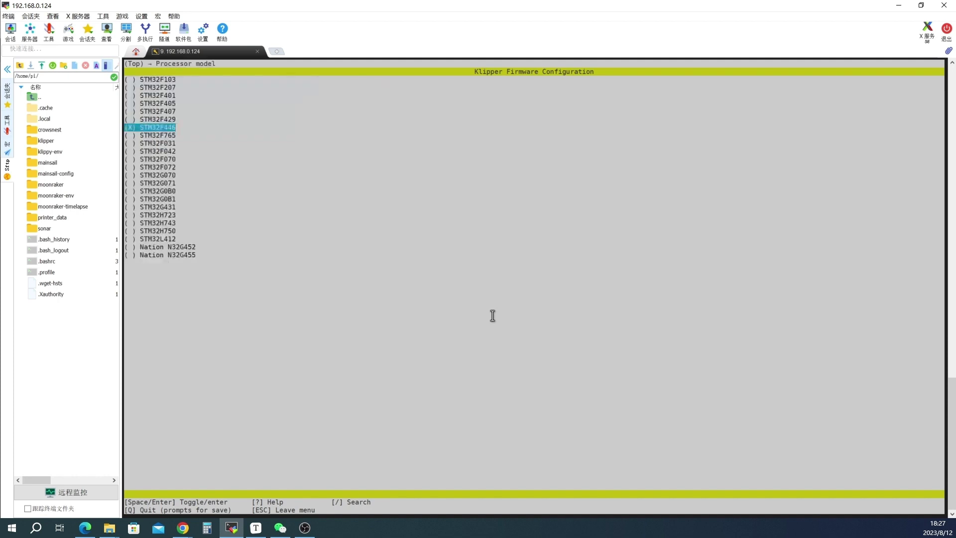
pyautogui.press('Down')
pyautogui.press('Up')
pyautogui.press('Up')
pyautogui.press('Up')
pyautogui.press('Up')
pyautogui.press('Down')
pyautogui.press('Down')
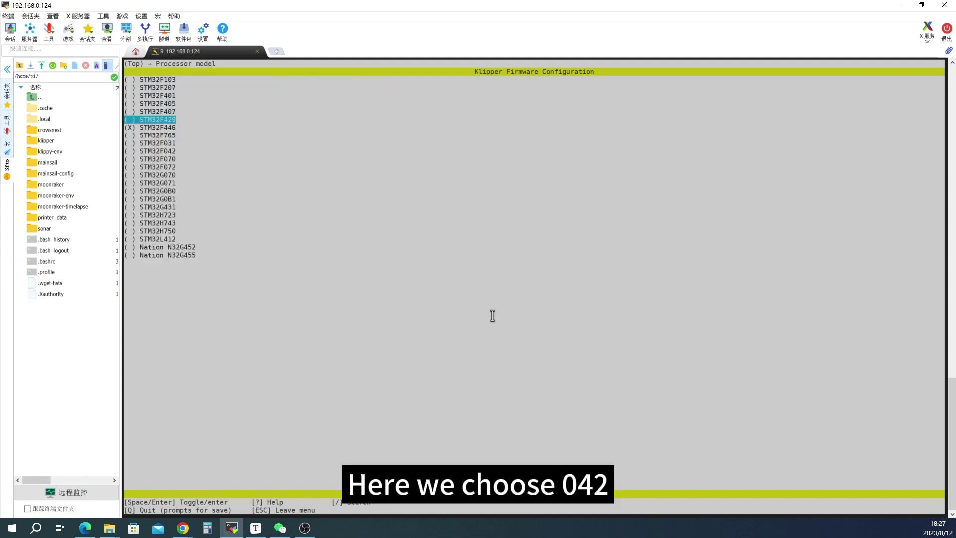
pyautogui.press('Down')
pyautogui.press('Down')
pyautogui.press('Down')
pyautogui.press('Down')
pyautogui.press('Return')
# Step: Set the clock reference to Internal clock
pyautogui.press('Down')
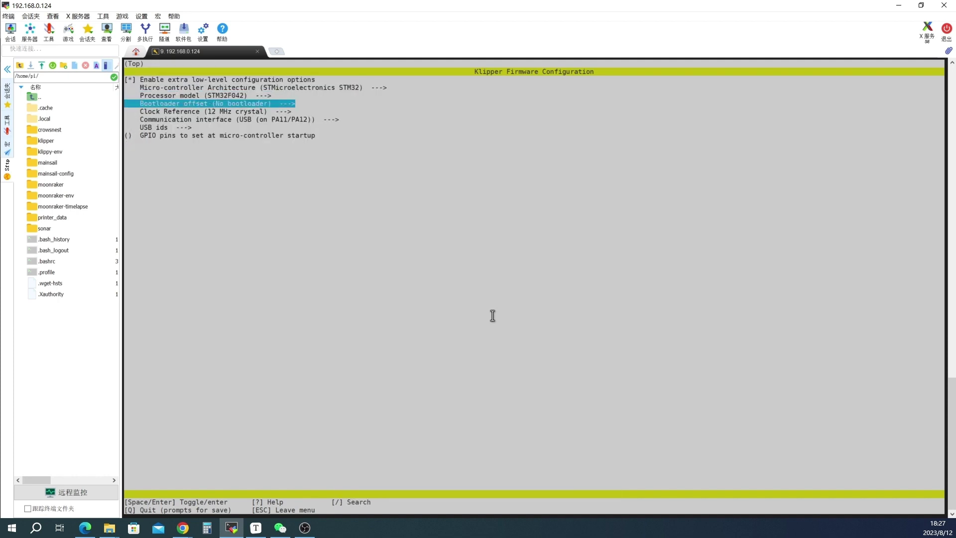
pyautogui.press('Down')
pyautogui.press('Return')
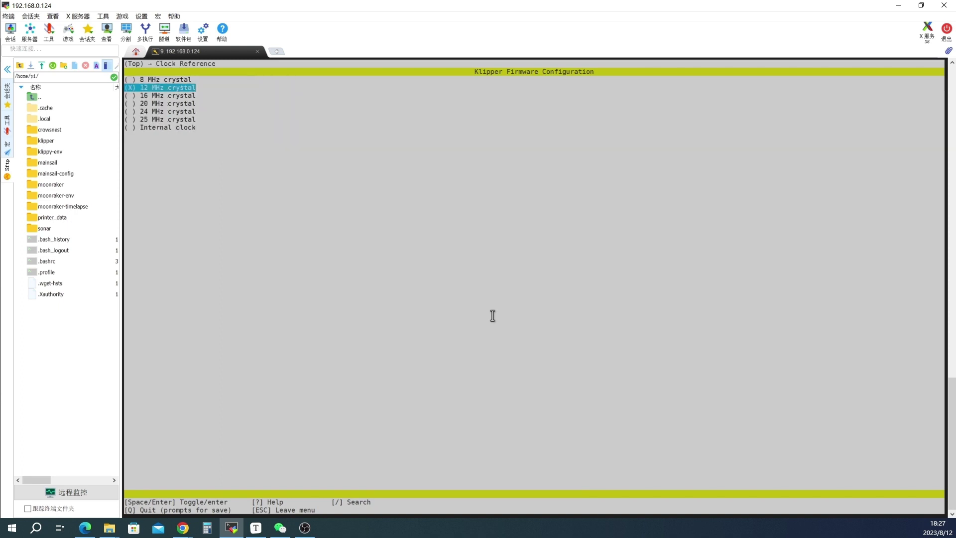
pyautogui.press('Down')
pyautogui.press('Down')
pyautogui.press('Down')
pyautogui.press('Down')
pyautogui.press('Down')
pyautogui.press('Return')
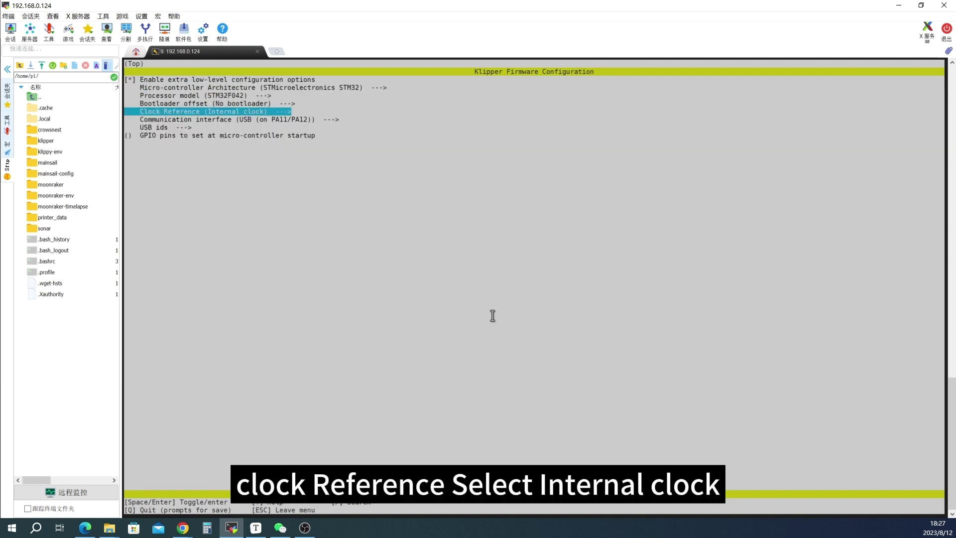
# Step: Set the communication interface to USB (on PA9/PA10) and quit the configuration, saving it
pyautogui.press('Down')
pyautogui.press('Return')
pyautogui.press('Down')
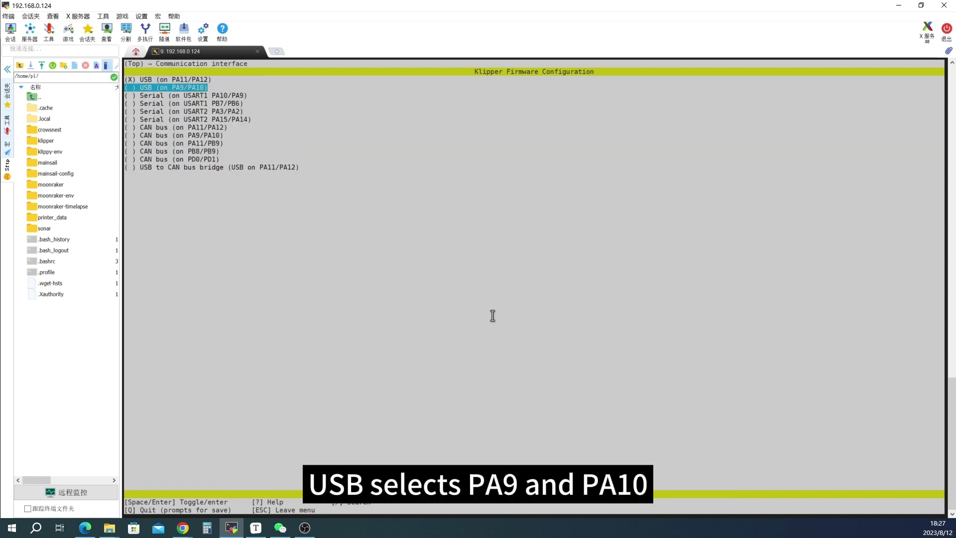
pyautogui.press('Return')
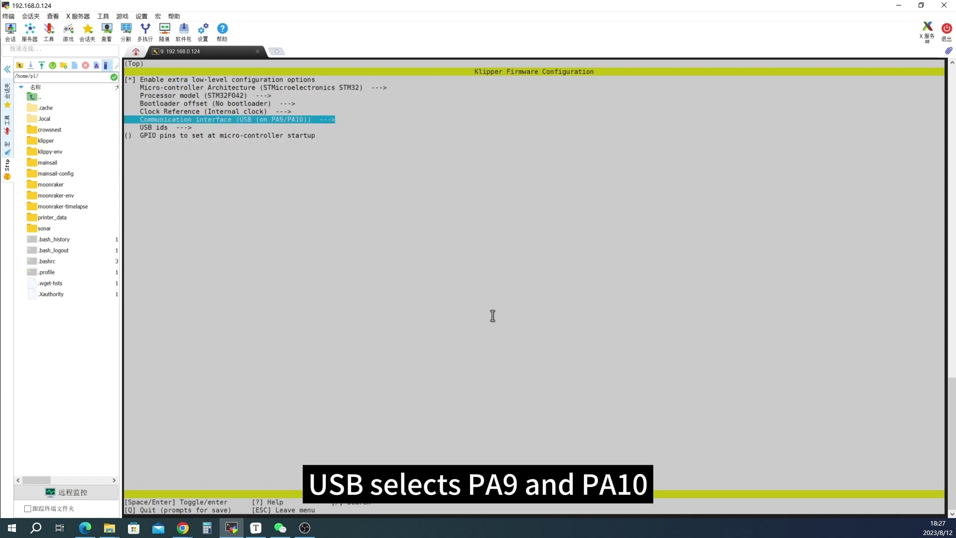
pyautogui.press('q')
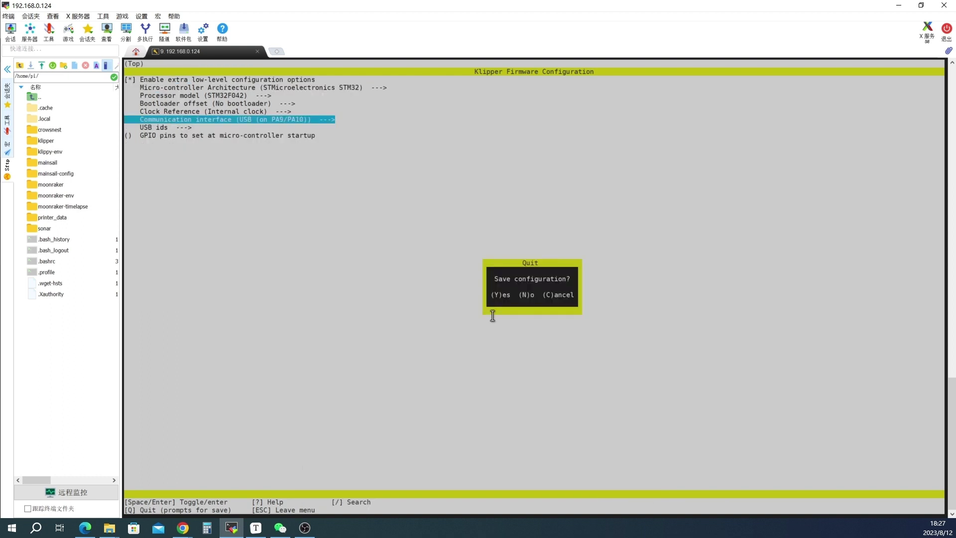
pyautogui.press('y')
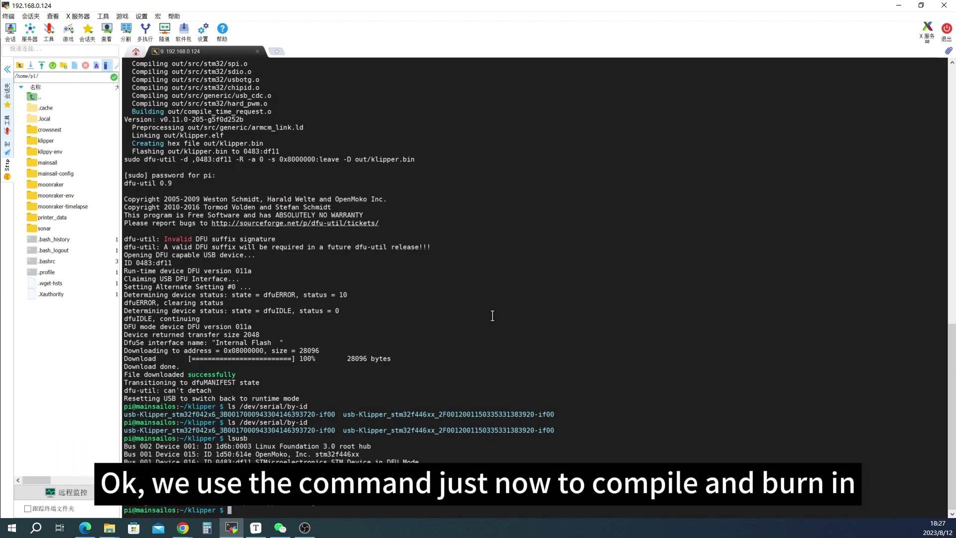
# Step: Compile and flash the firmware to the second board by rerunning make flash FLASH_DEVICE=0483:df11
pyautogui.press('Up')
pyautogui.press('Up')
pyautogui.press('Up')
pyautogui.press('Up')
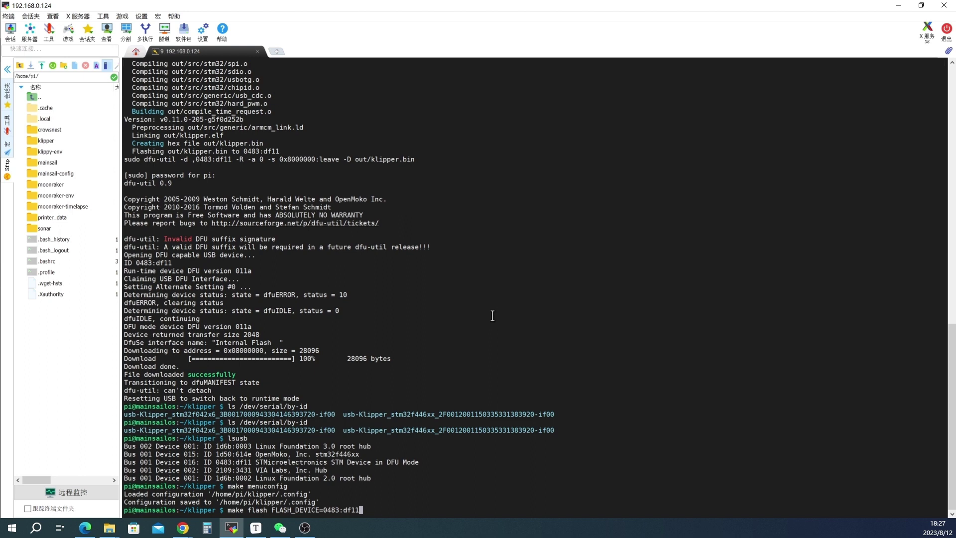
pyautogui.press('Return')
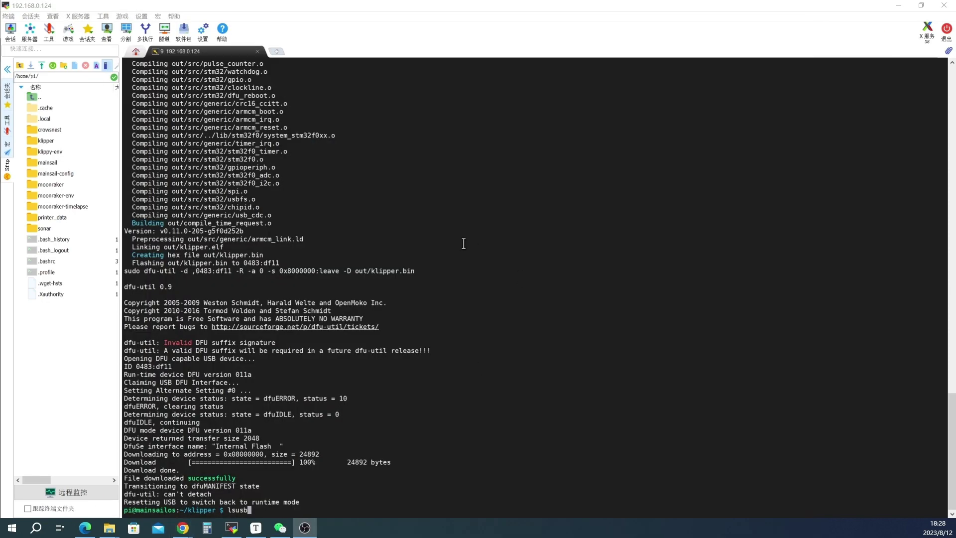
# Step: Check the connected USB devices with lsusb and list the serial IDs in /dev/serial/by-id
pyautogui.click(481, 360)
pyautogui.press('Return')
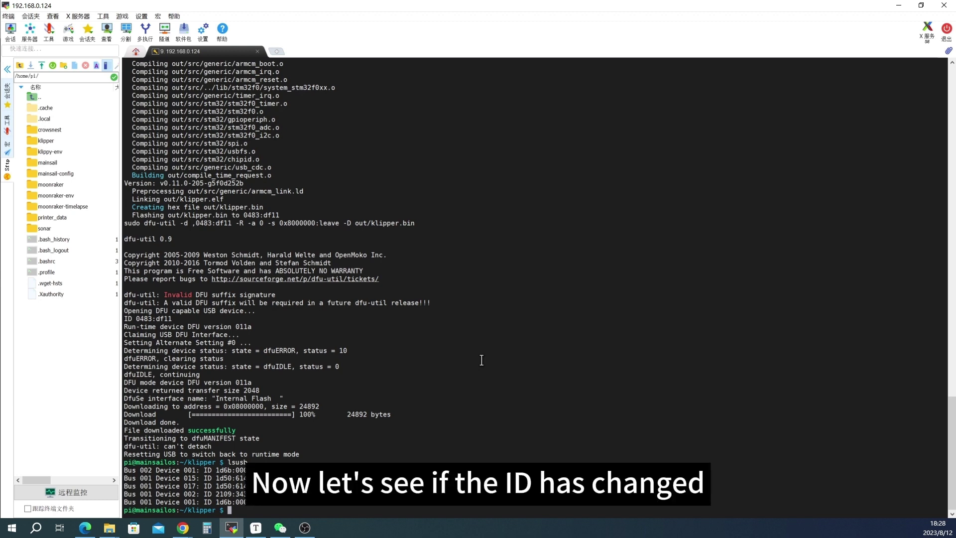
pyautogui.press('Up')
pyautogui.press('Up')
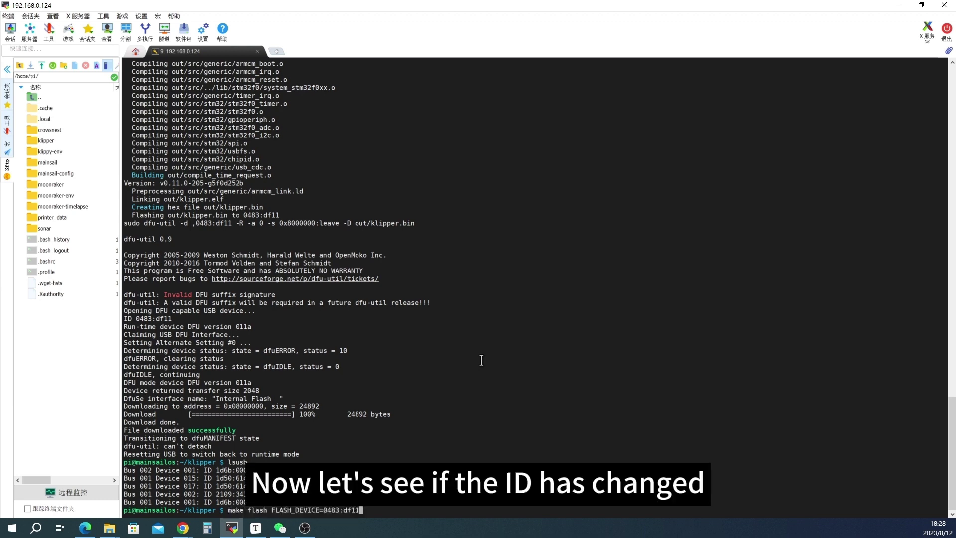
pyautogui.press('Down')
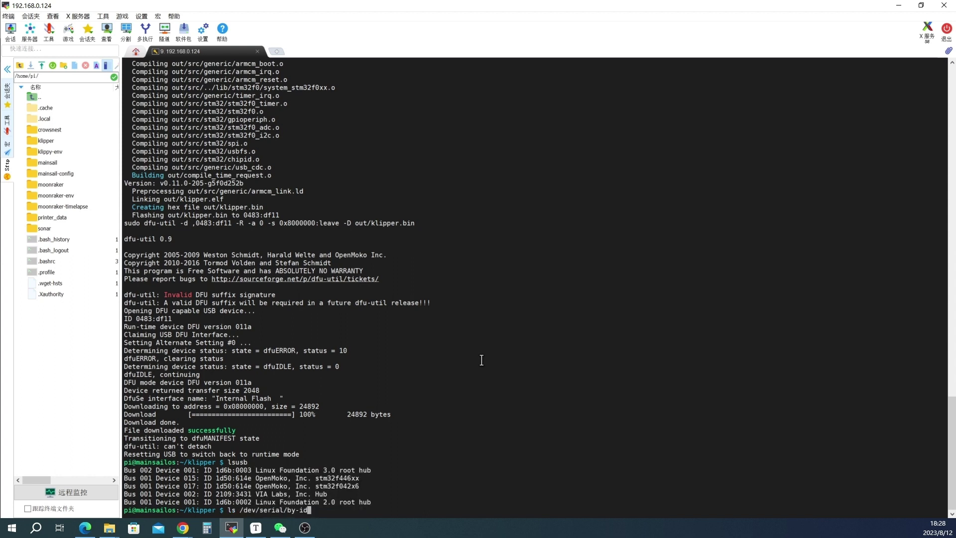
pyautogui.press('Return')
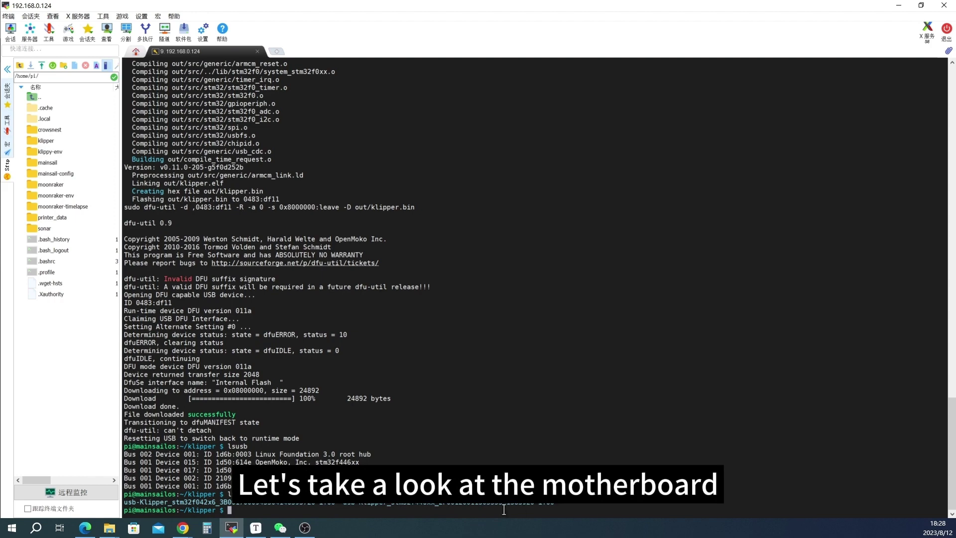
# Step: Switch to Mainsail in Chrome, open printer.cfg from the machine's config files and check the serial path in the [mcu] section
pyautogui.moveTo(193, 525)
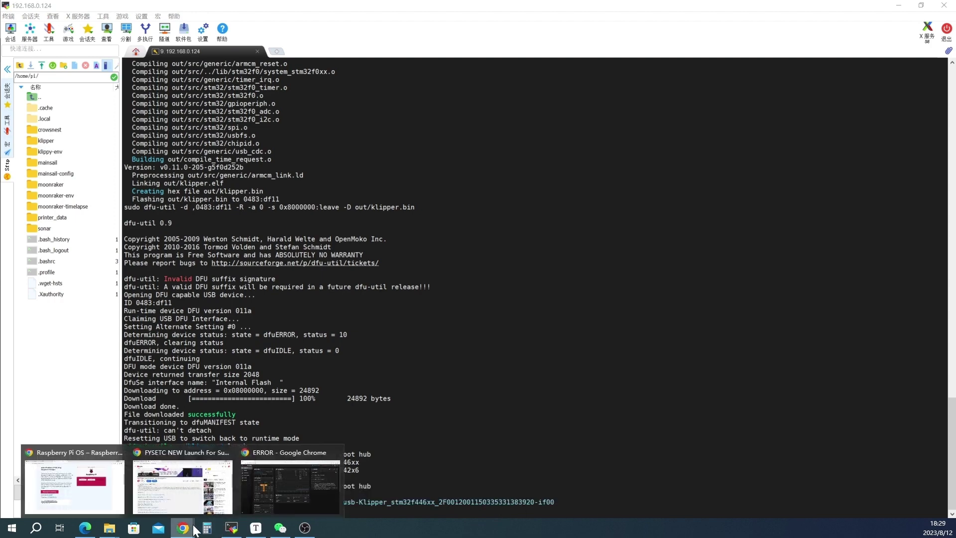
pyautogui.click(269, 480)
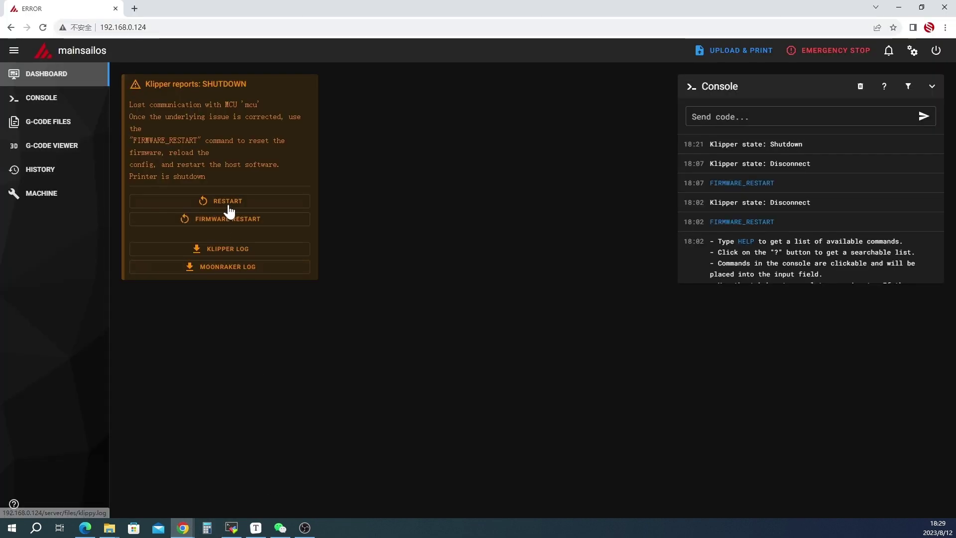
pyautogui.click(43, 193)
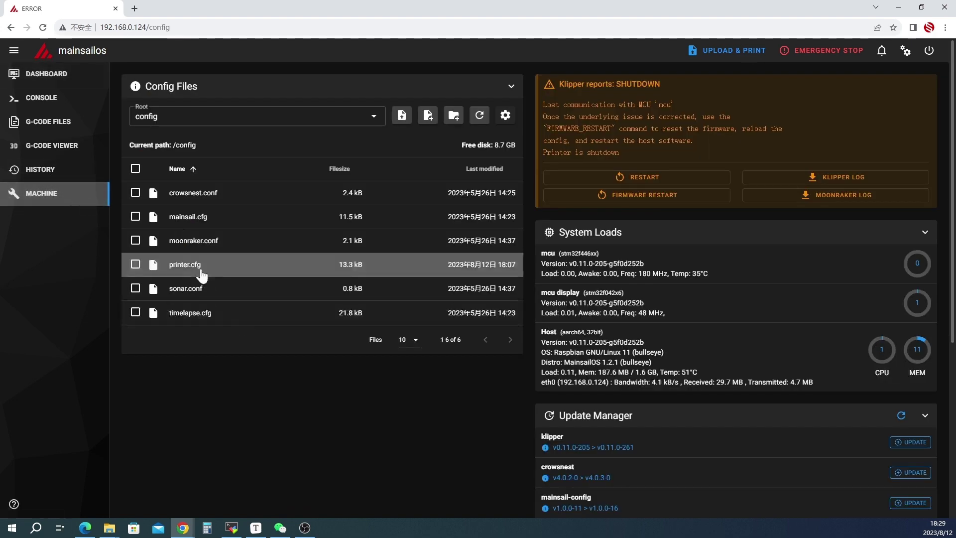
pyautogui.click(202, 273)
pyautogui.scroll(-5, 201, 273)
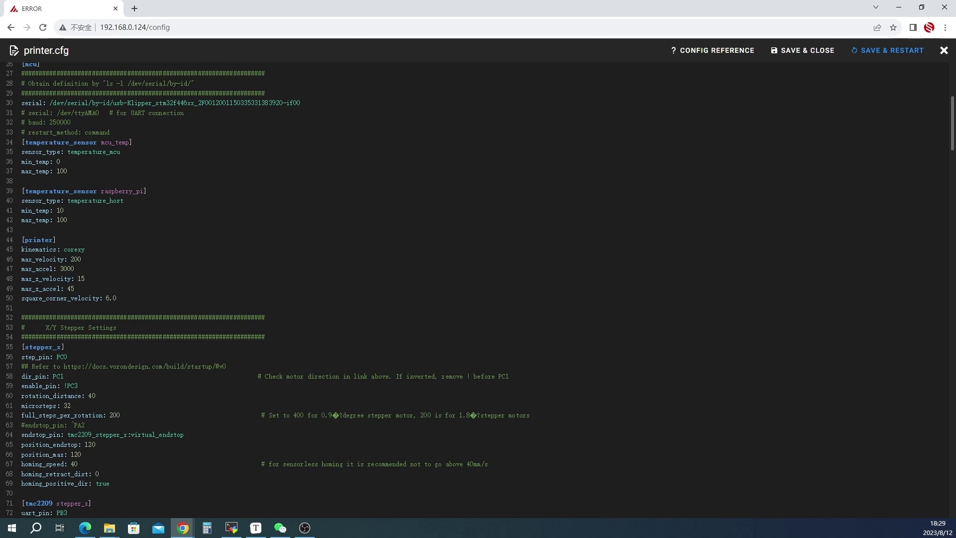
pyautogui.scroll(2, 478, 288)
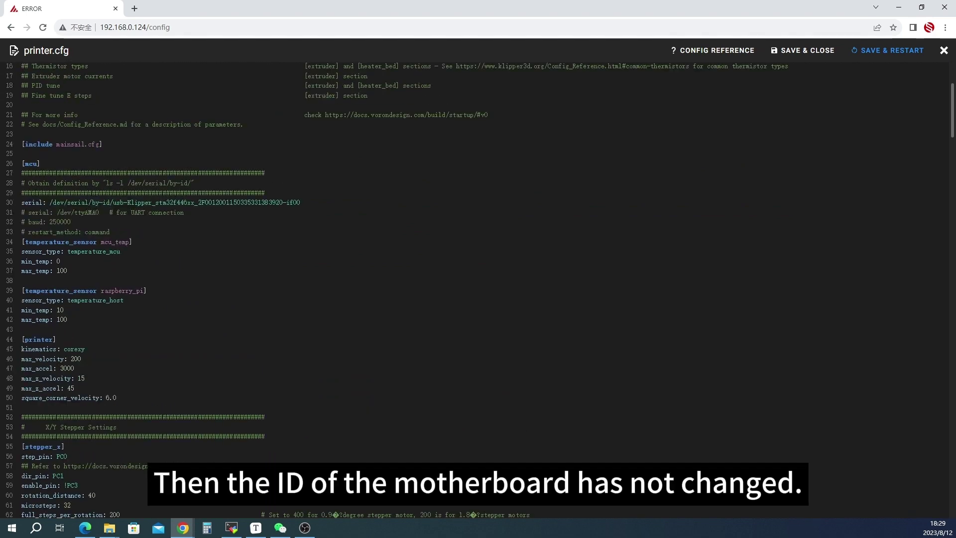
# Step: Find the serial path in the [mcu display] section of printer.cfg and compare it with the ID listed in the MobaXterm terminal
pyautogui.scroll(-12, 398, 289)
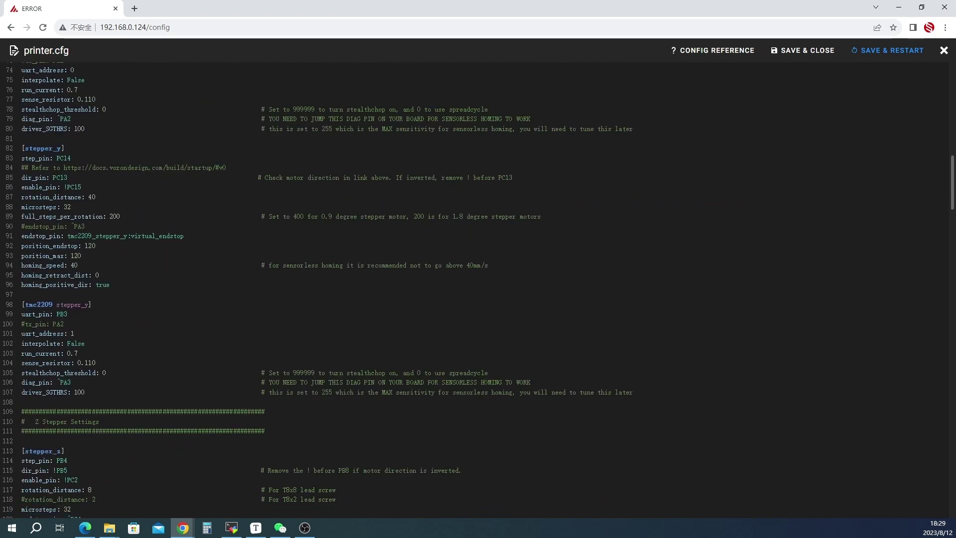
pyautogui.scroll(-9, 399, 289)
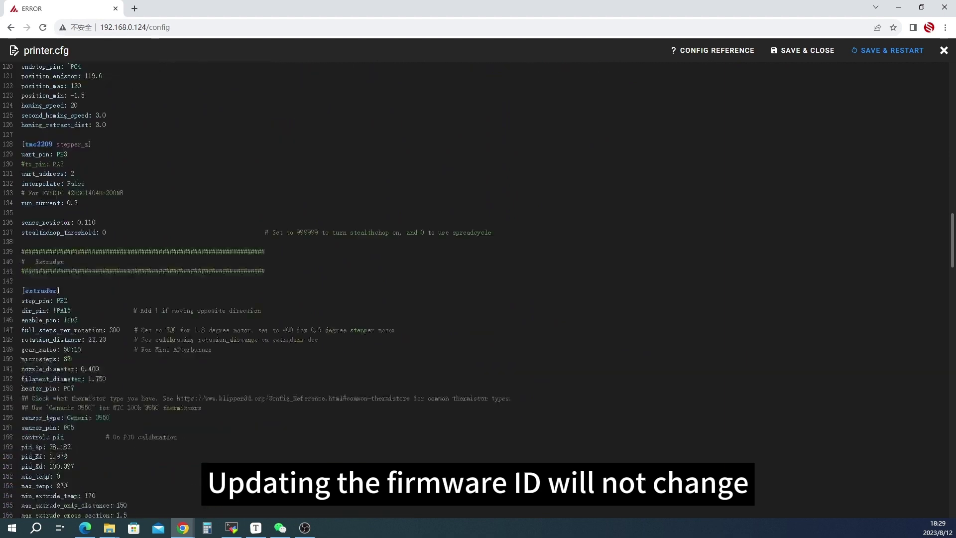
pyautogui.scroll(-5, 398, 288)
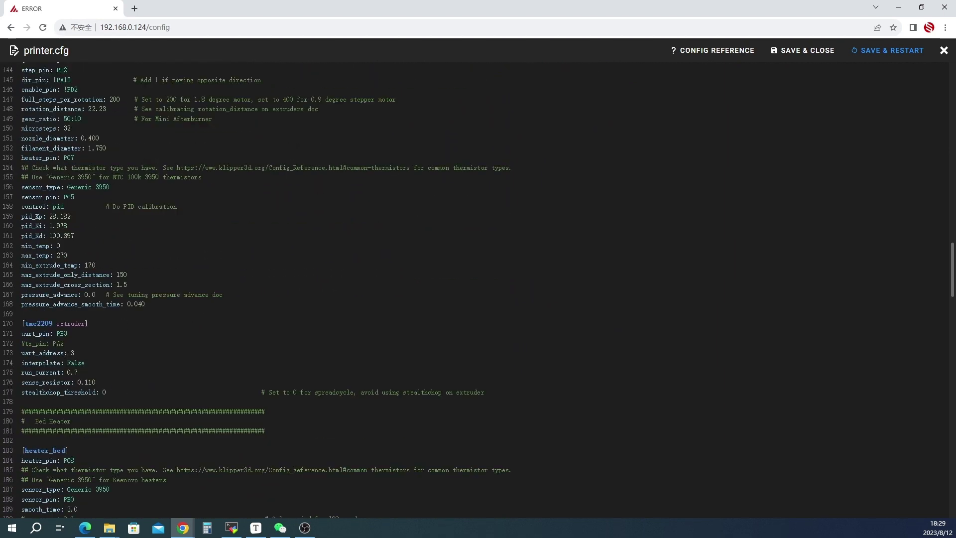
pyautogui.scroll(-10, 398, 289)
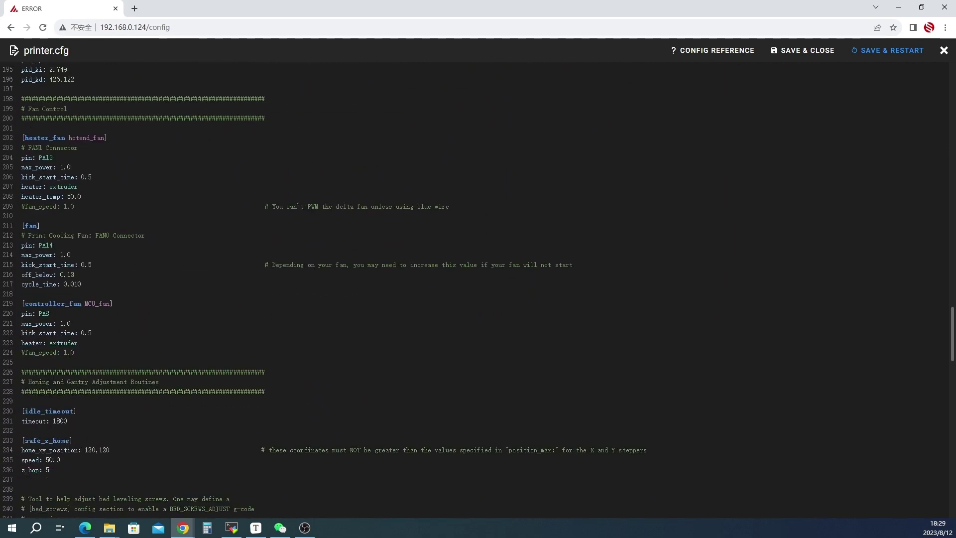
pyautogui.scroll(-9, 398, 288)
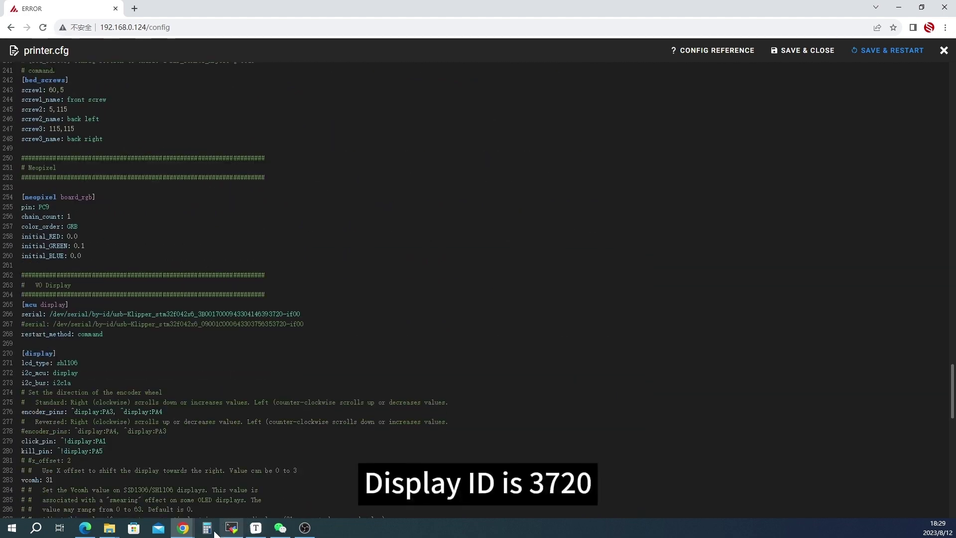
pyautogui.click(232, 529)
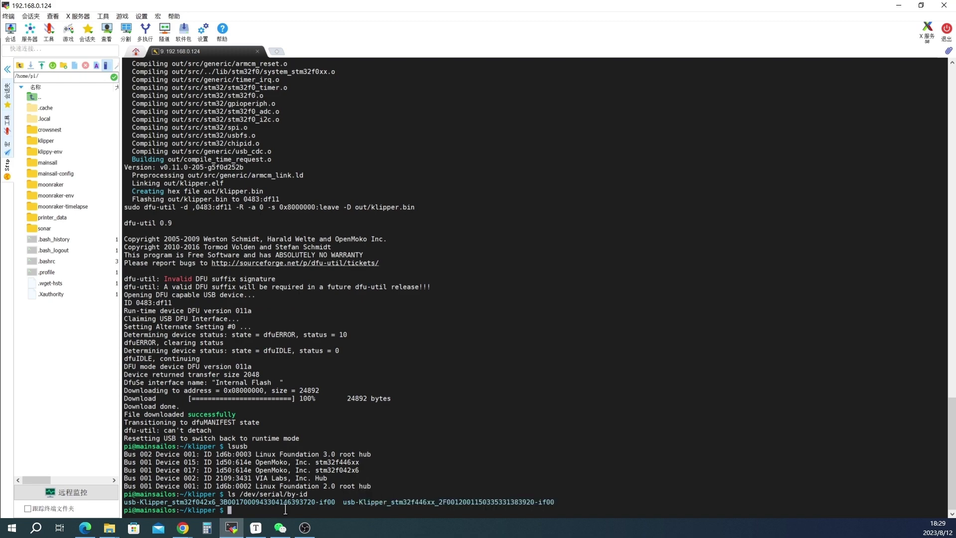
pyautogui.click(232, 529)
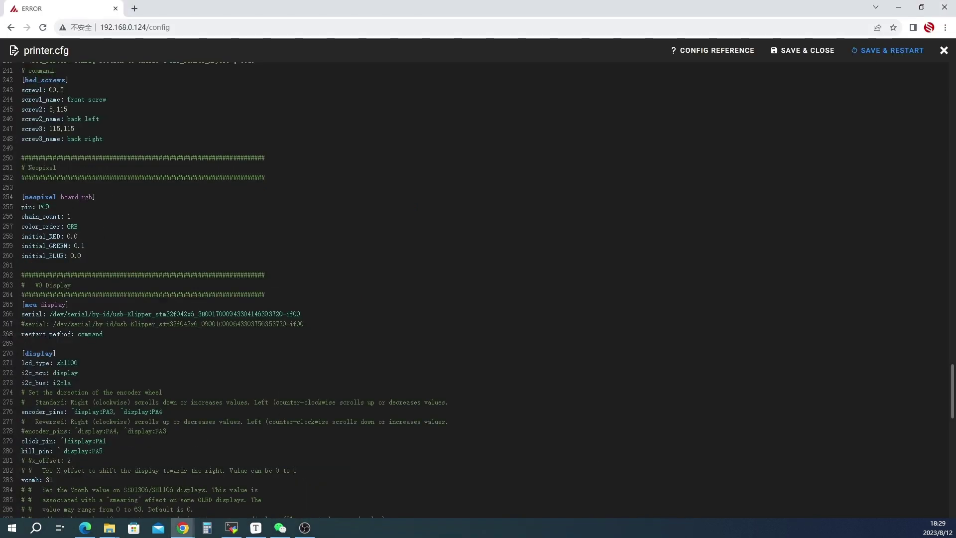
# Step: Save printer.cfg with a Klipper restart and go to the Mainsail dashboard
pyautogui.click(872, 55)
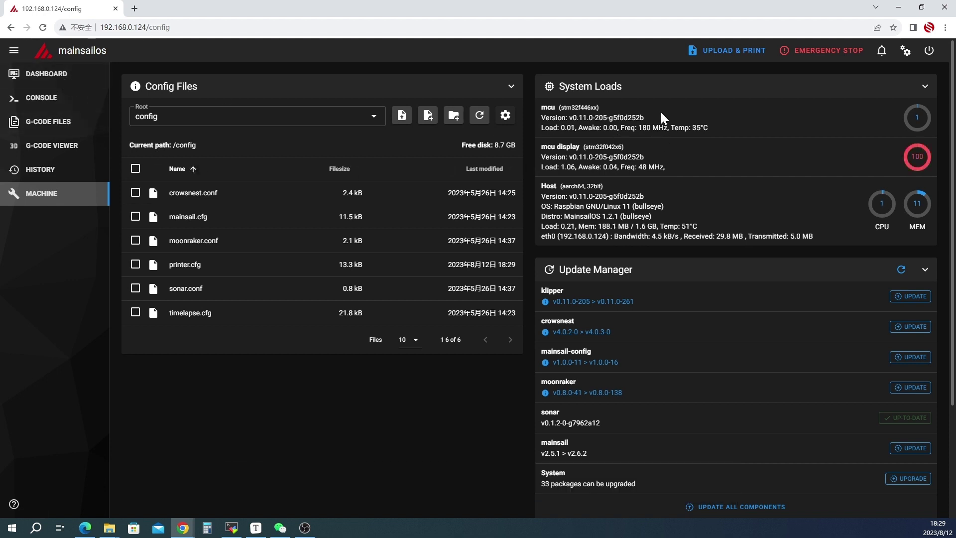
pyautogui.click(60, 76)
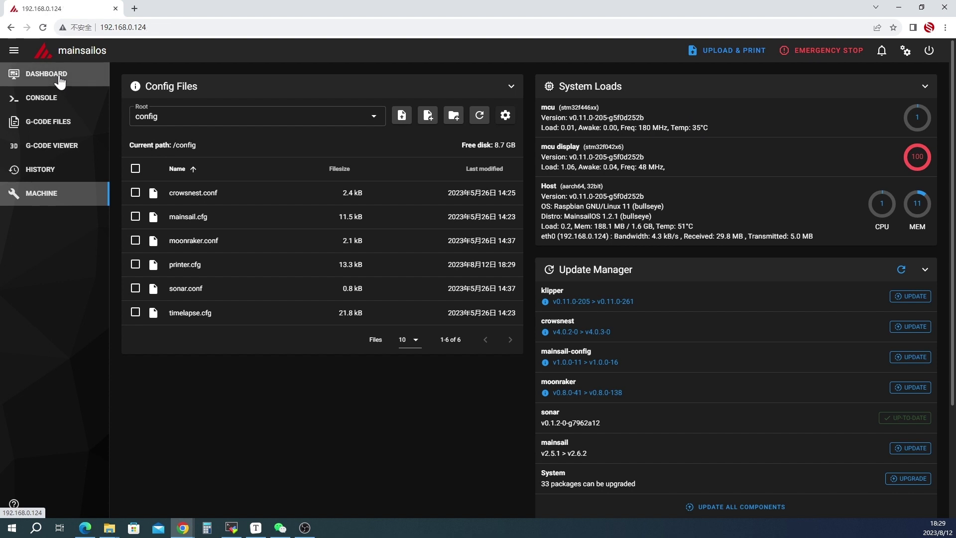